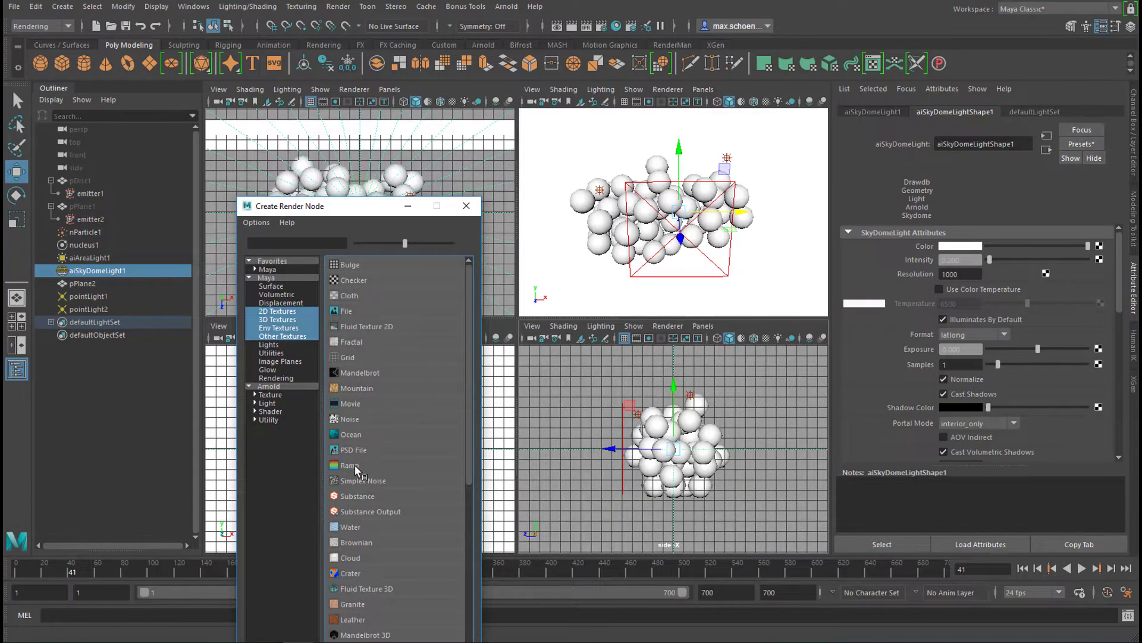
Map the sky dome light's color to a file texture using the image Worthersee_Klagenfurt_Panorama_HDR.jpg
{"action": "left_click", "coordinate": [351, 311]}
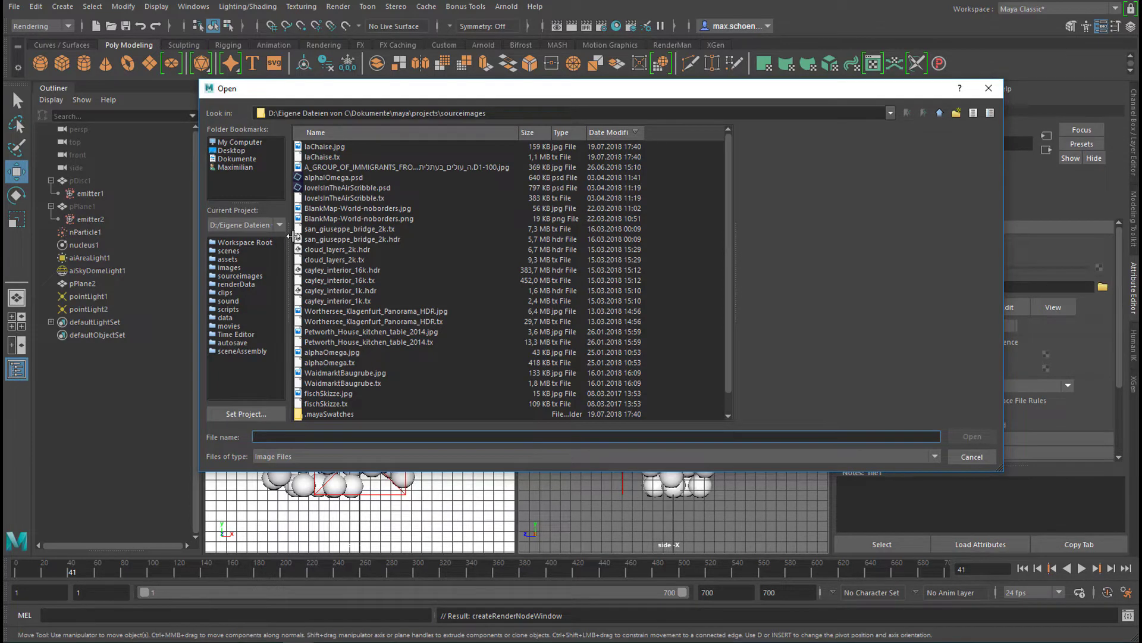
{"action": "left_click", "coordinate": [302, 313]}
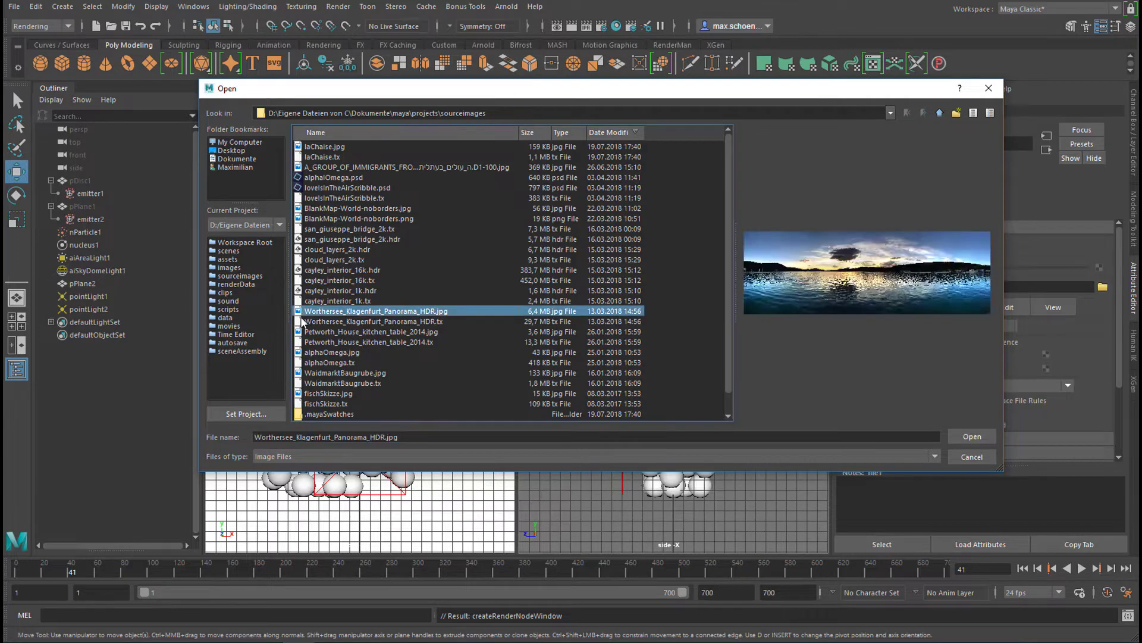
{"action": "left_click", "coordinate": [972, 437]}
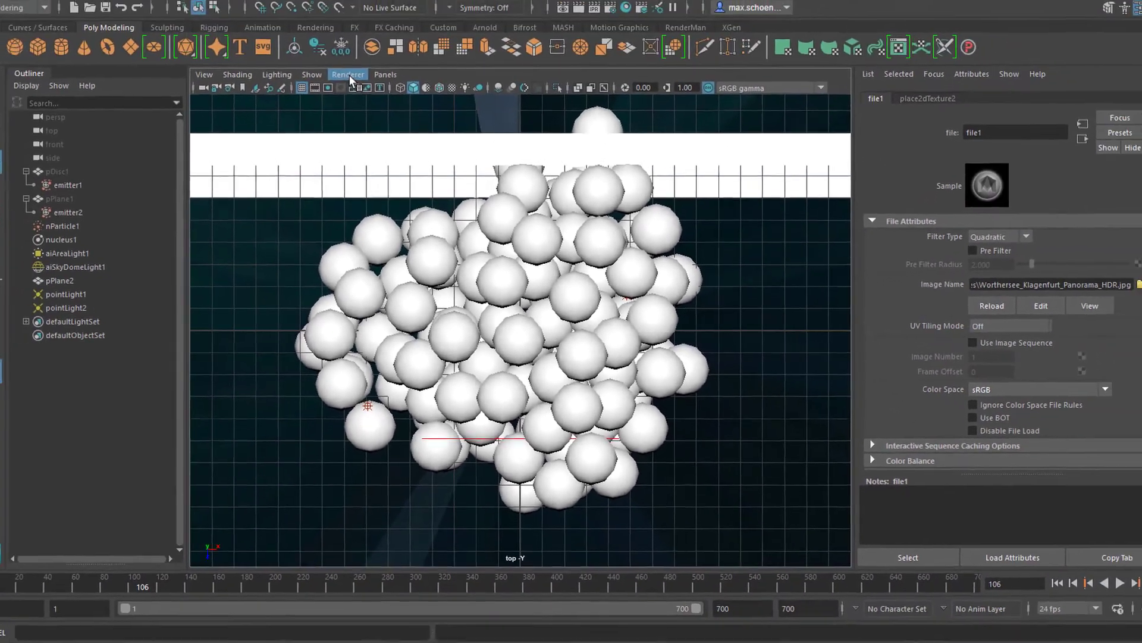
Switch the top view's renderer to Arnold and start the live render
{"action": "left_click", "coordinate": [328, 28]}
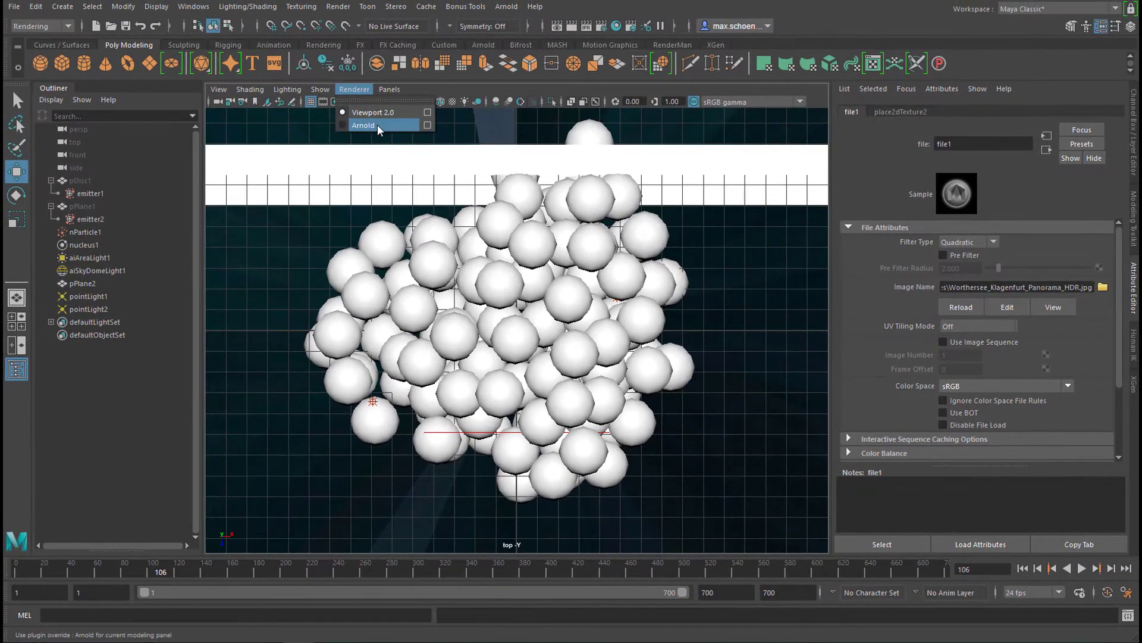
{"action": "left_click", "coordinate": [378, 128]}
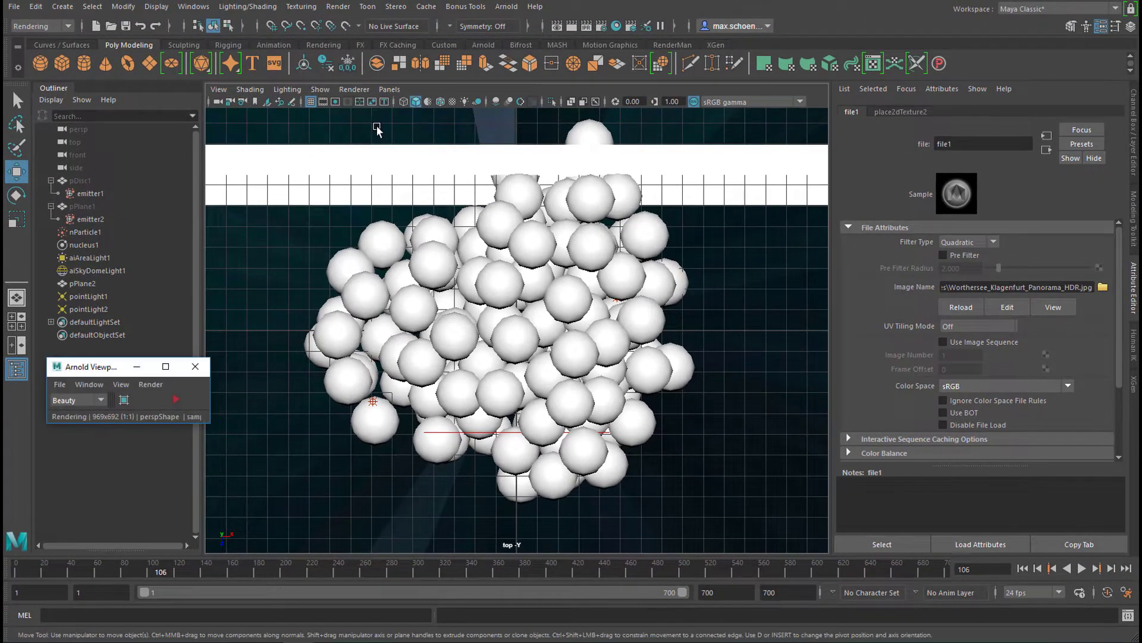
{"action": "left_click", "coordinate": [176, 400]}
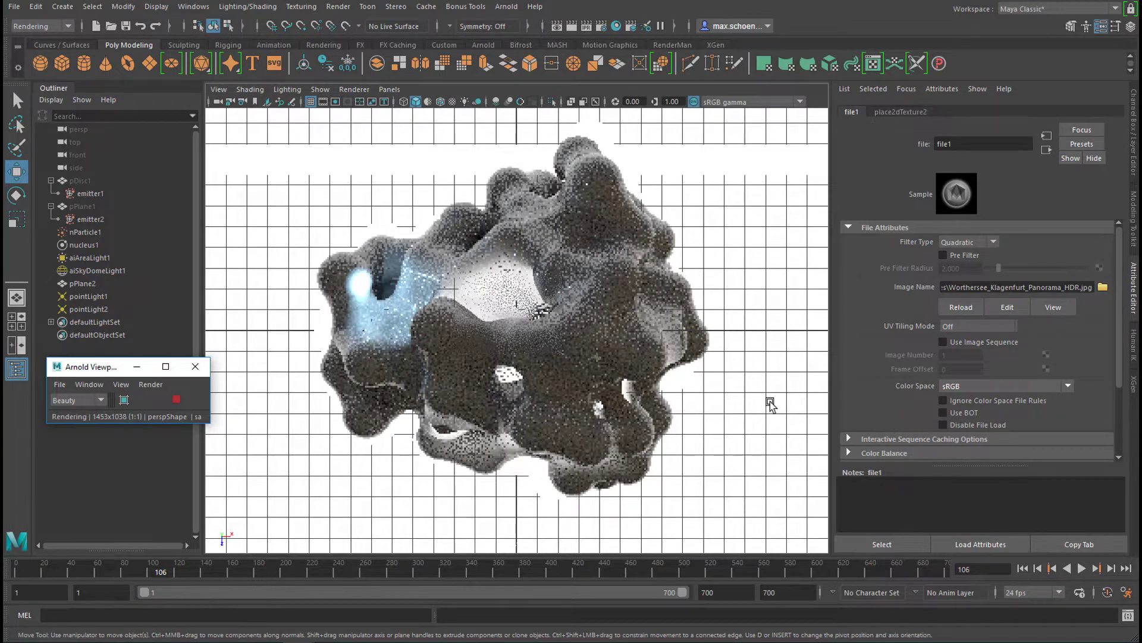
Maximize the perspective view and run the live Arnold render in it
{"action": "left_click", "coordinate": [726, 409]}
{"action": "key", "text": "space"}
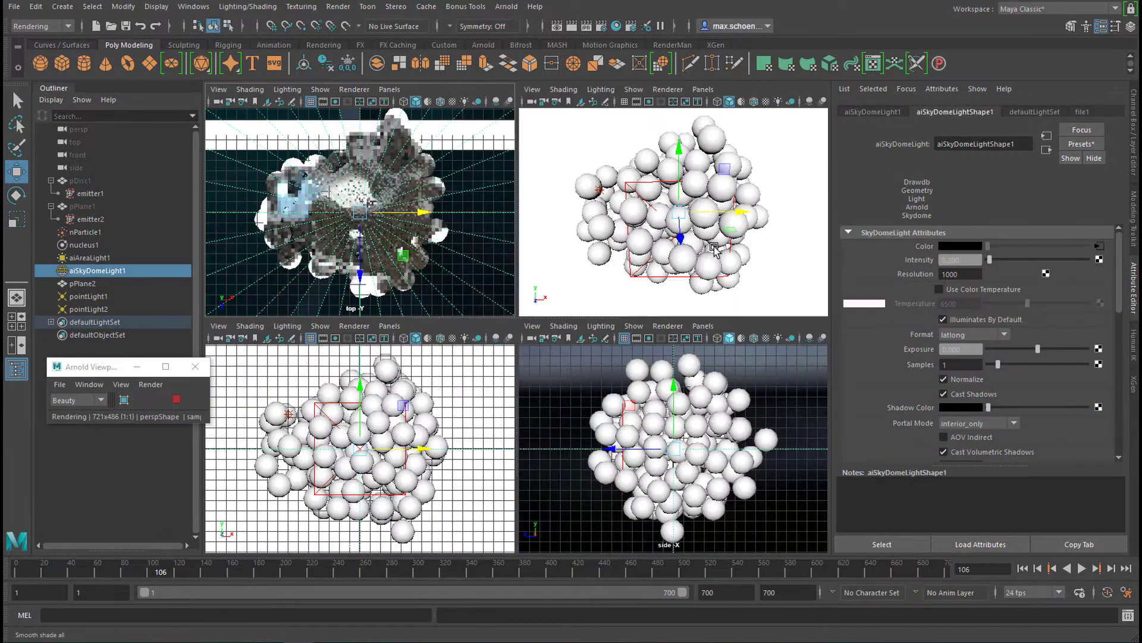
{"action": "key", "text": "space"}
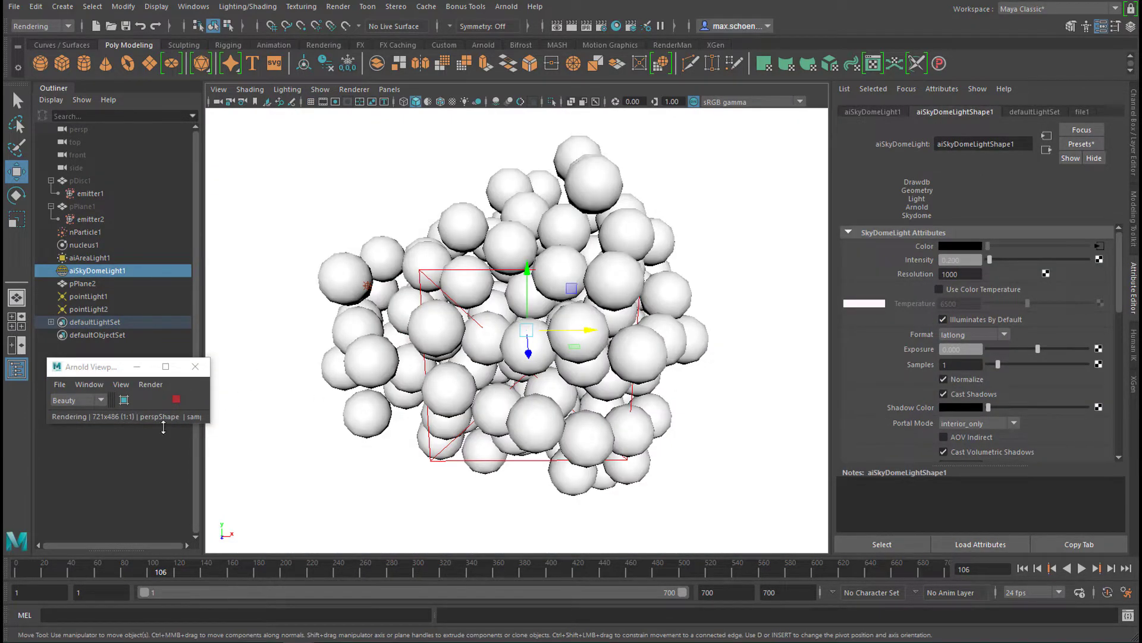
{"action": "left_click", "coordinate": [176, 400]}
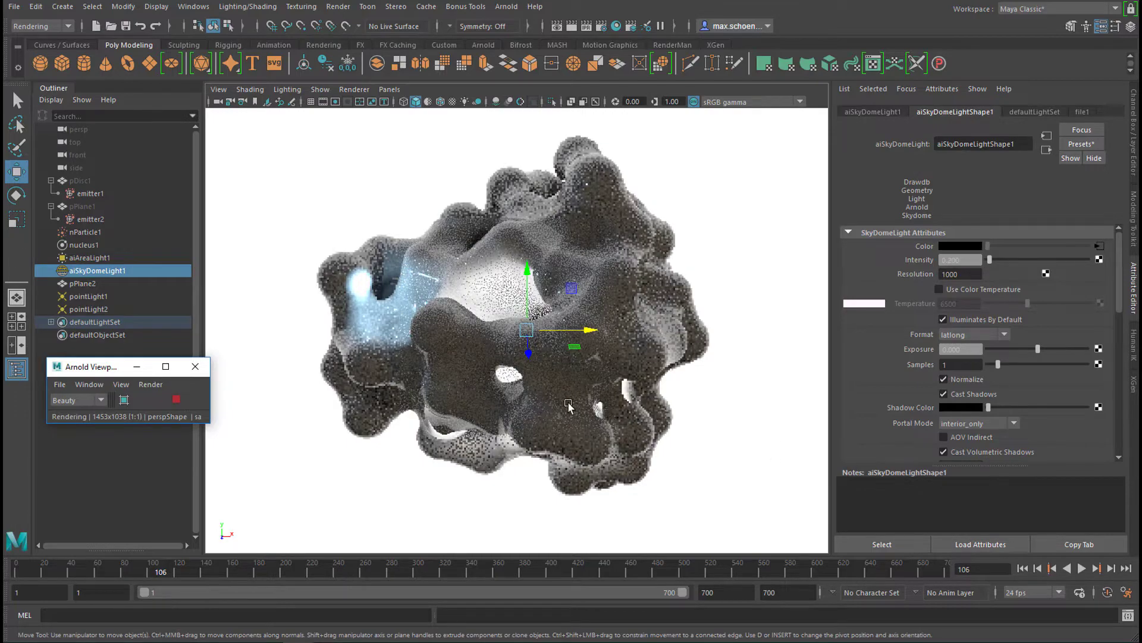
Change the Out Color of surfaceShader1 on the background plane pPlane2 to a saturated pinkish red
{"action": "left_click_drag", "start_coordinate": [765, 429], "coordinate": [596, 373], "text": "alt"}
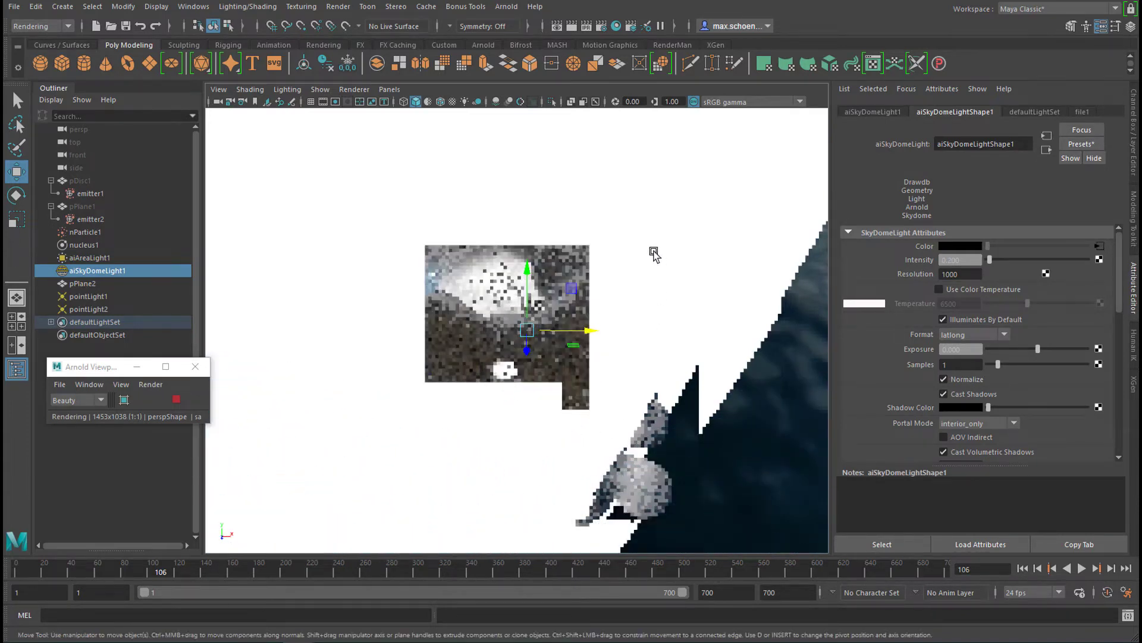
{"action": "left_click", "coordinate": [652, 250]}
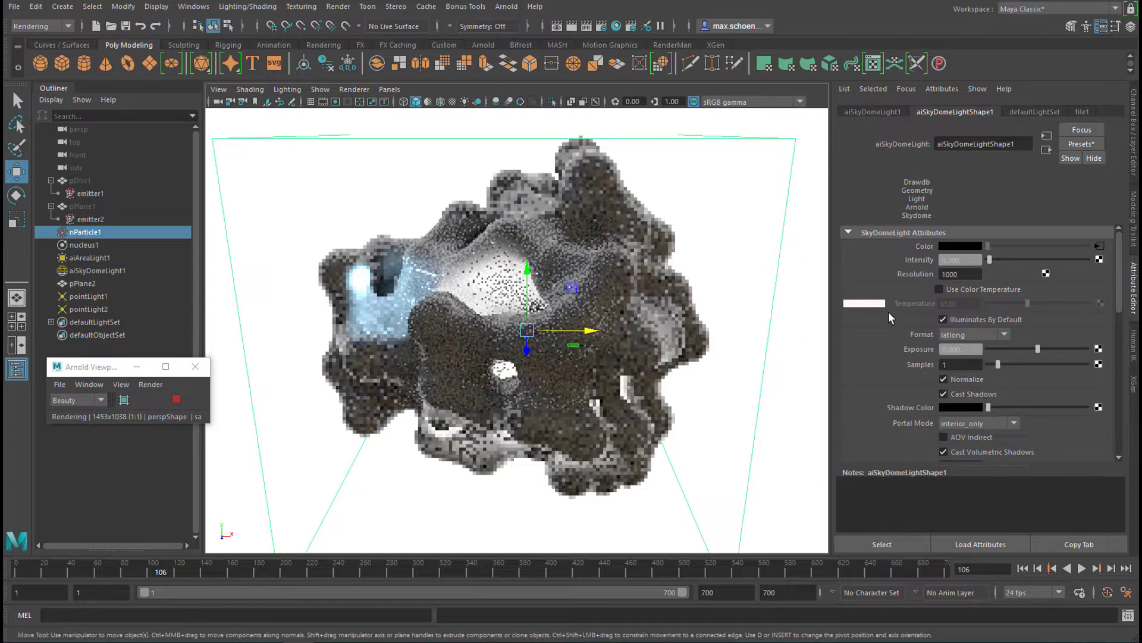
{"action": "left_click", "coordinate": [101, 284]}
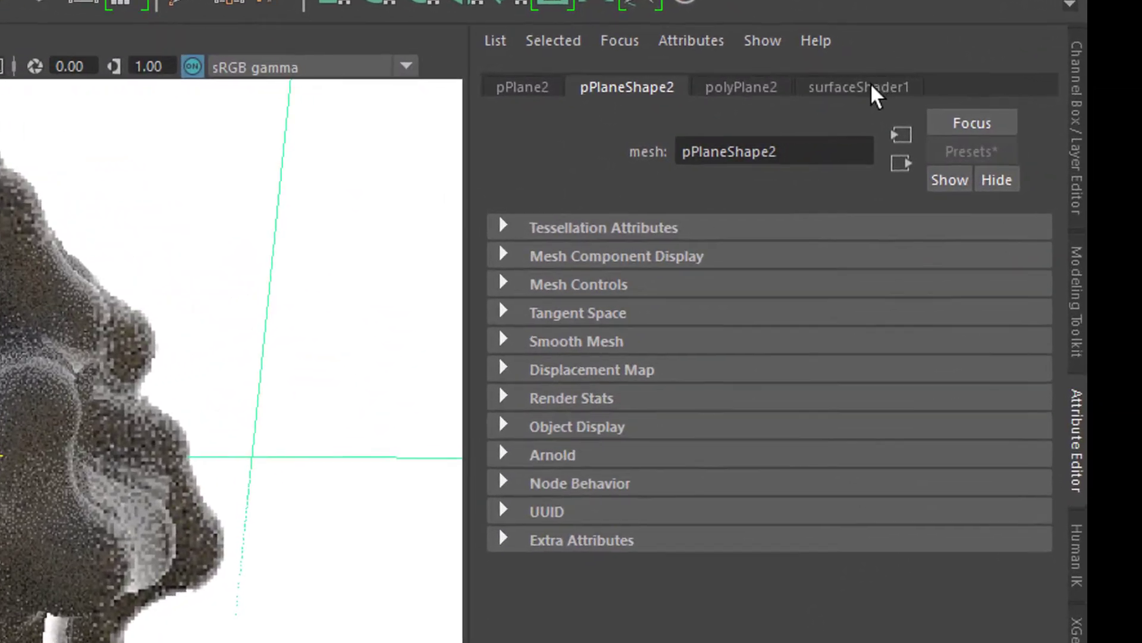
{"action": "left_click", "coordinate": [874, 88]}
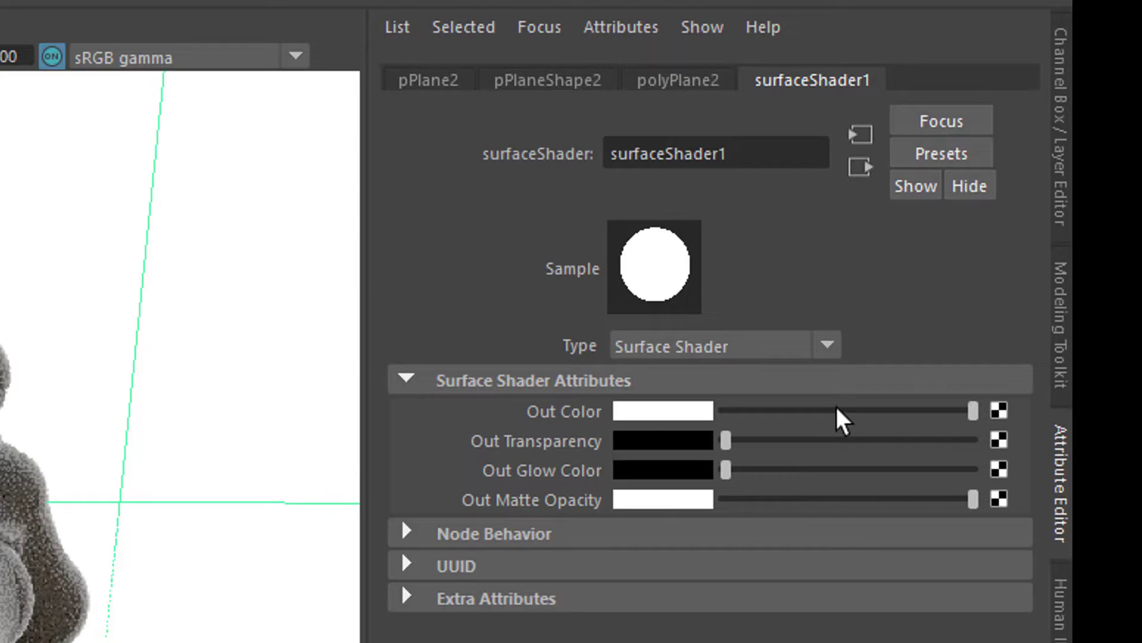
{"action": "left_click", "coordinate": [709, 417]}
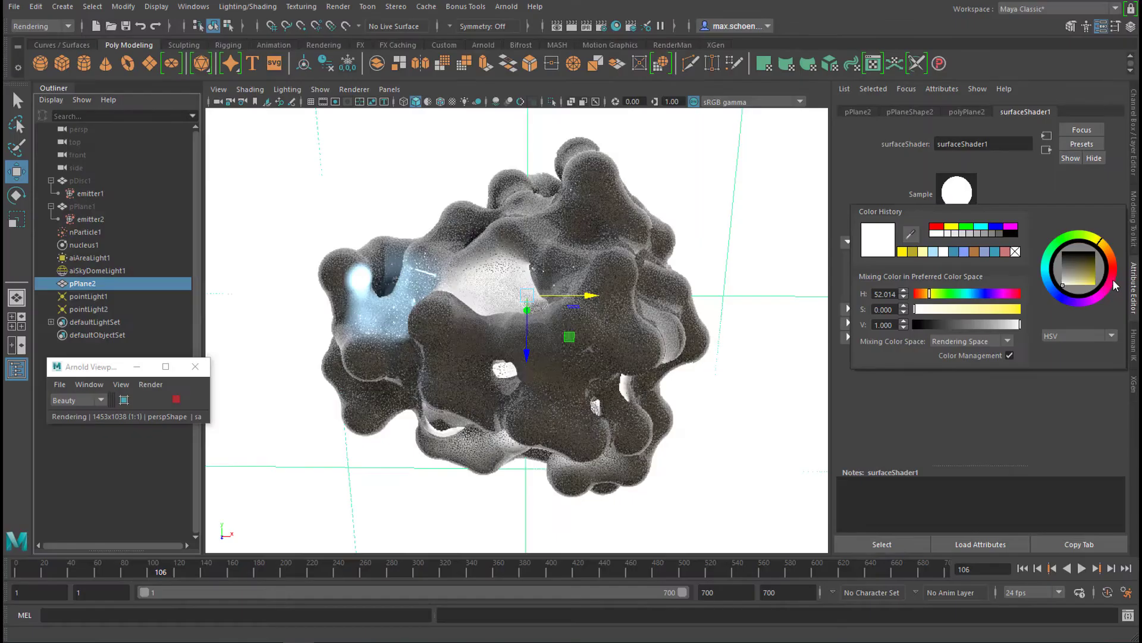
{"action": "left_click", "coordinate": [1094, 285]}
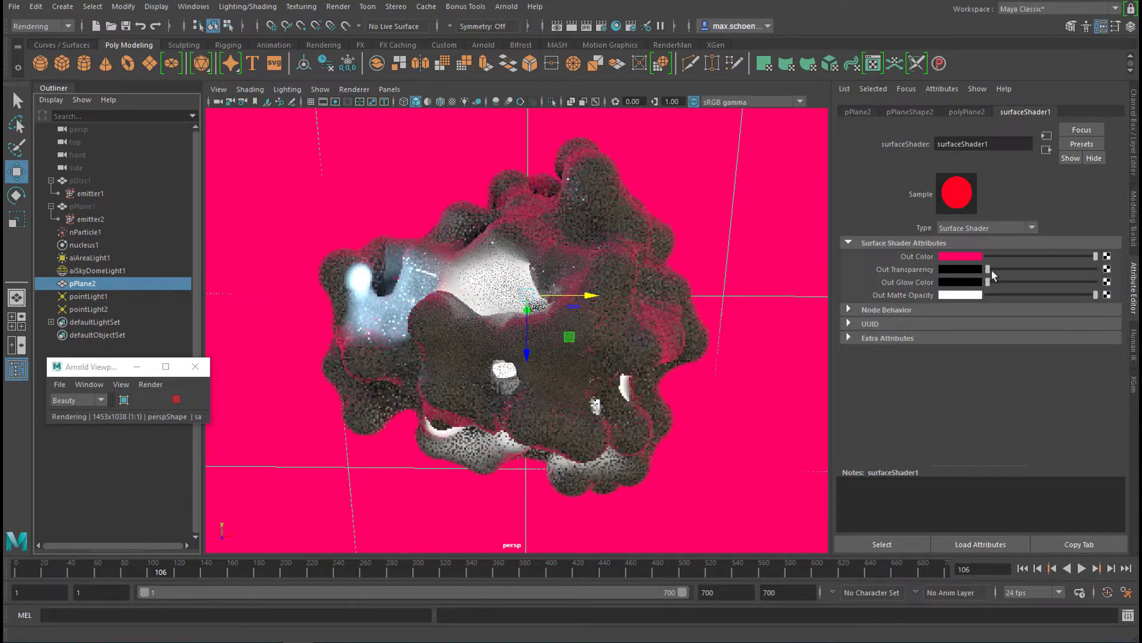
Reset the background shader's Out Color to white, try black as an alternative, and restore white
{"action": "left_click", "coordinate": [969, 256]}
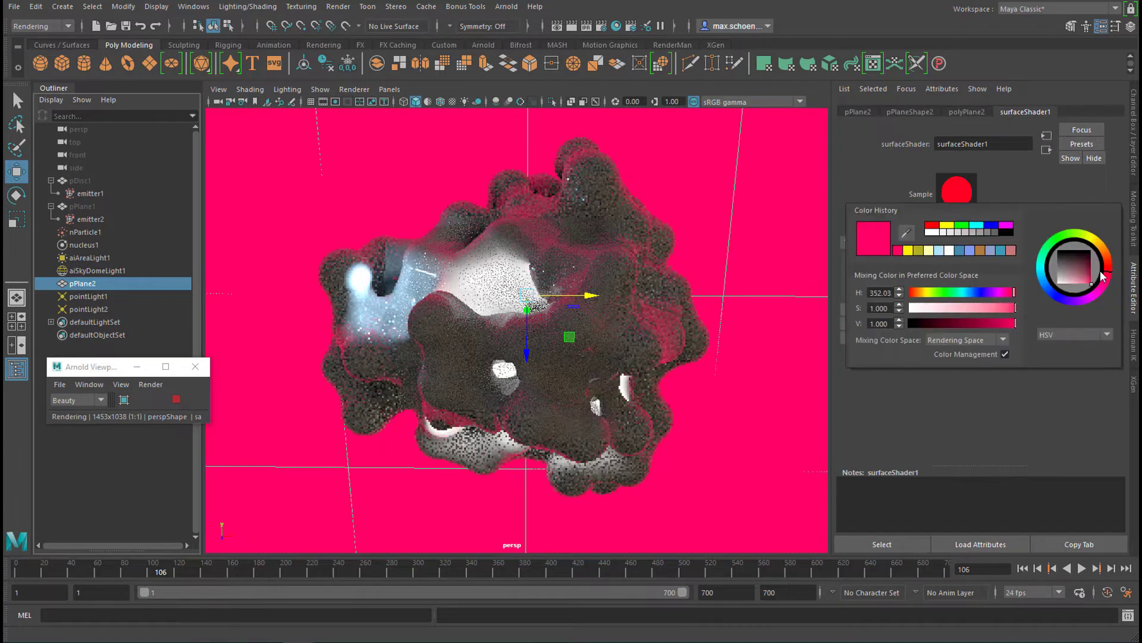
{"action": "left_click_drag", "start_coordinate": [1079, 279], "coordinate": [1051, 251]}
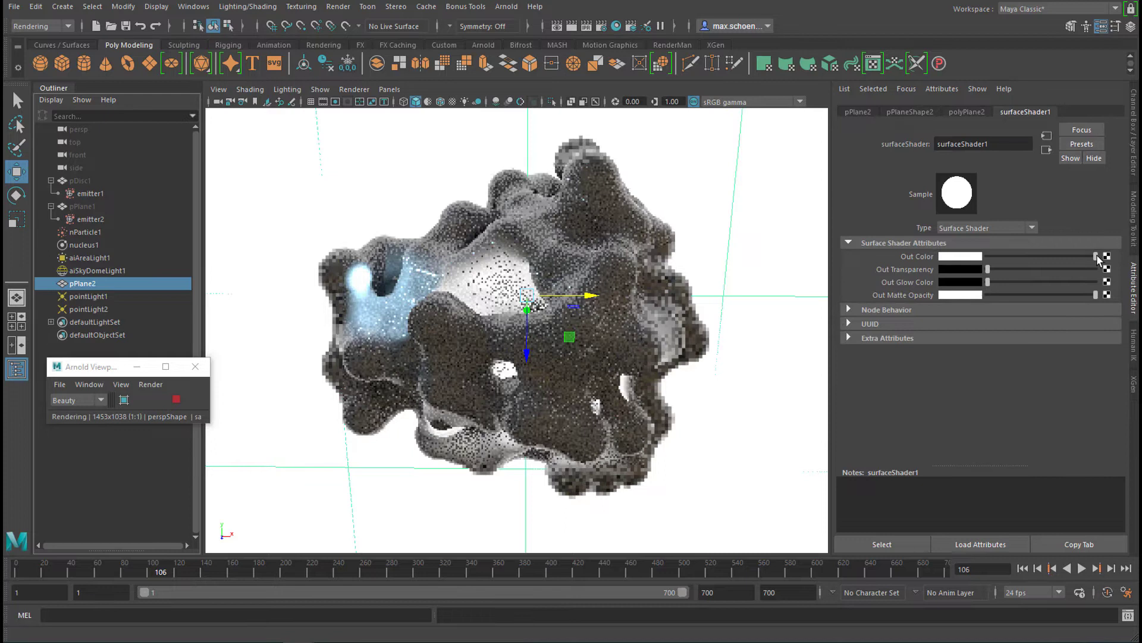
{"action": "left_click_drag", "start_coordinate": [1096, 256], "coordinate": [985, 263]}
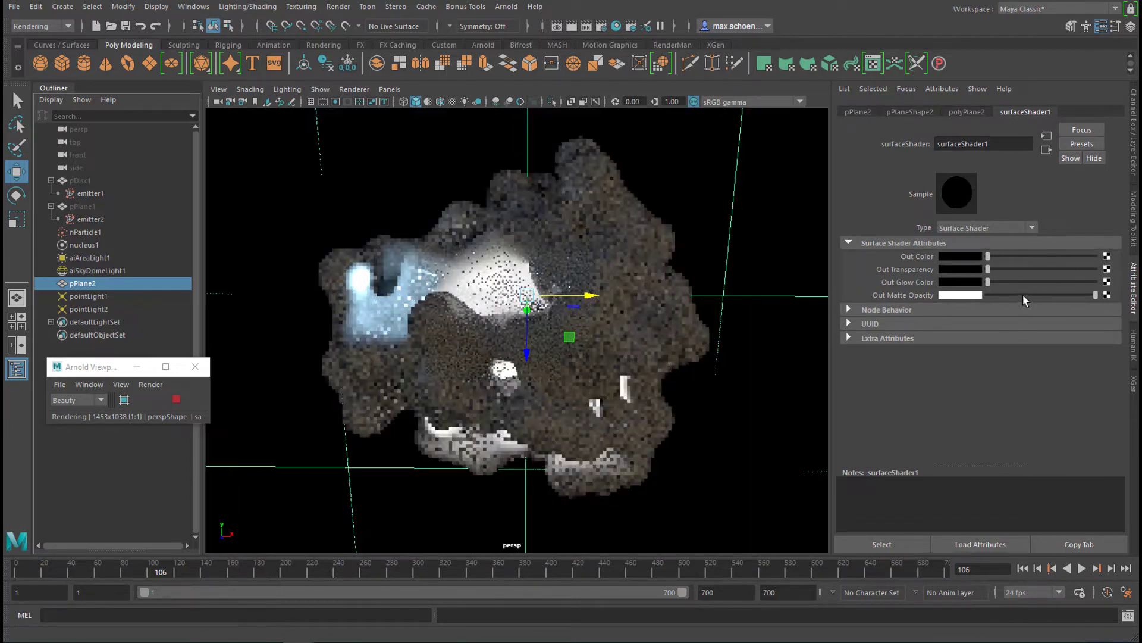
{"action": "left_click_drag", "start_coordinate": [988, 256], "coordinate": [1096, 257]}
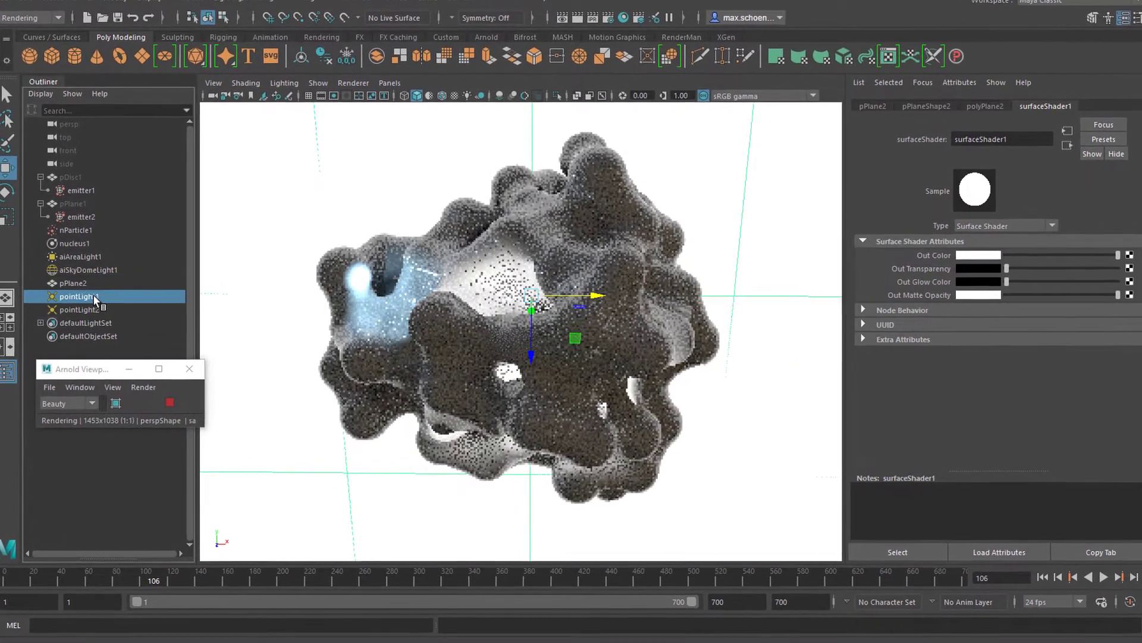
Move pointLight1 sideways, upward and in depth to place it behind the upper left part of the particle mesh
{"action": "left_click", "coordinate": [96, 295]}
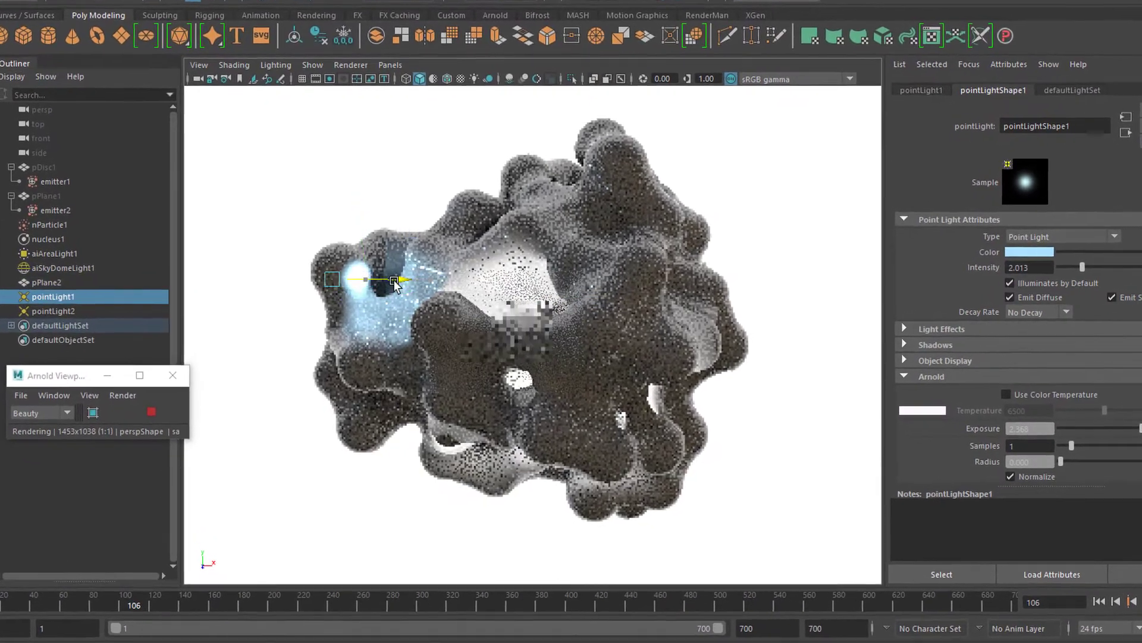
{"action": "left_click_drag", "start_coordinate": [430, 276], "coordinate": [361, 277]}
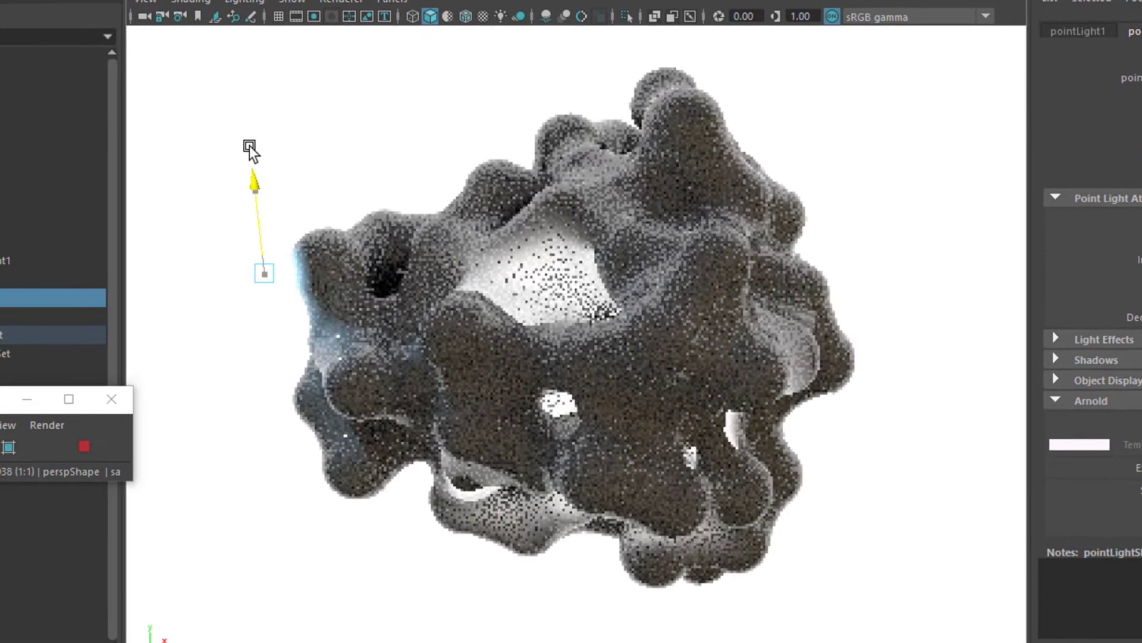
{"action": "left_click_drag", "start_coordinate": [263, 189], "coordinate": [259, 100]}
{"action": "left_click_drag", "start_coordinate": [345, 185], "coordinate": [589, 181]}
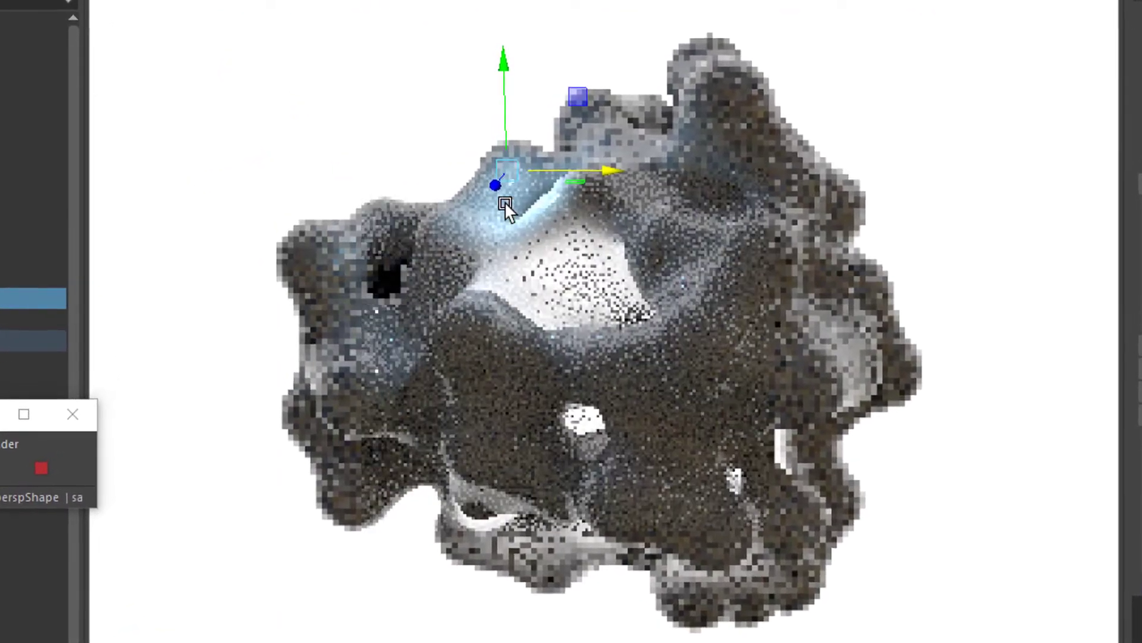
{"action": "left_click_drag", "start_coordinate": [499, 187], "coordinate": [480, 512]}
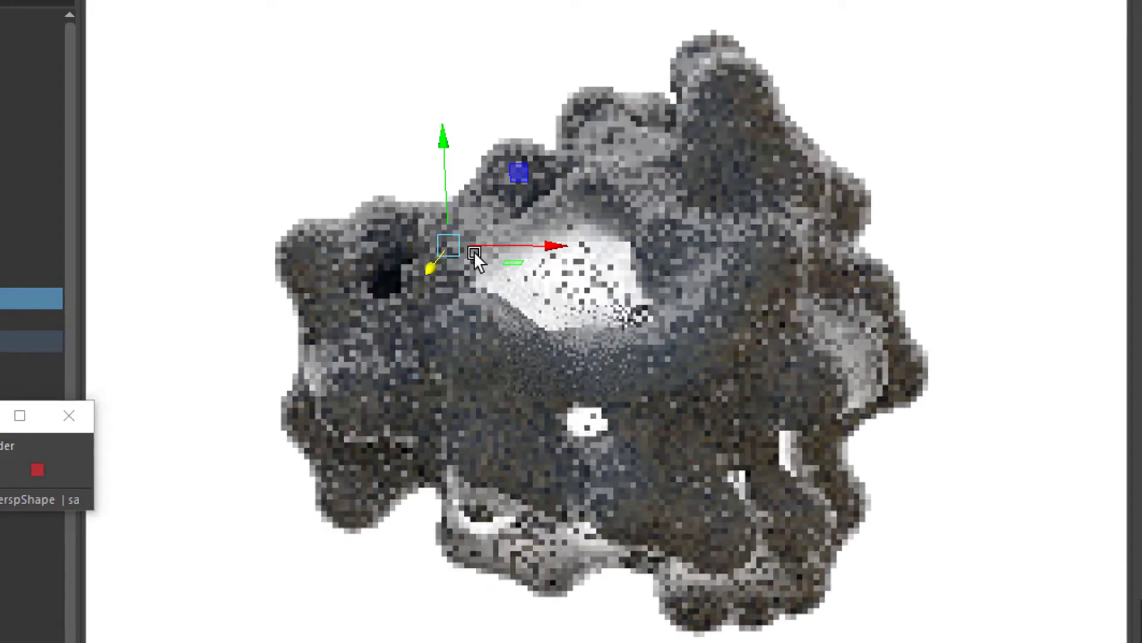
{"action": "left_click_drag", "start_coordinate": [436, 265], "coordinate": [564, 129]}
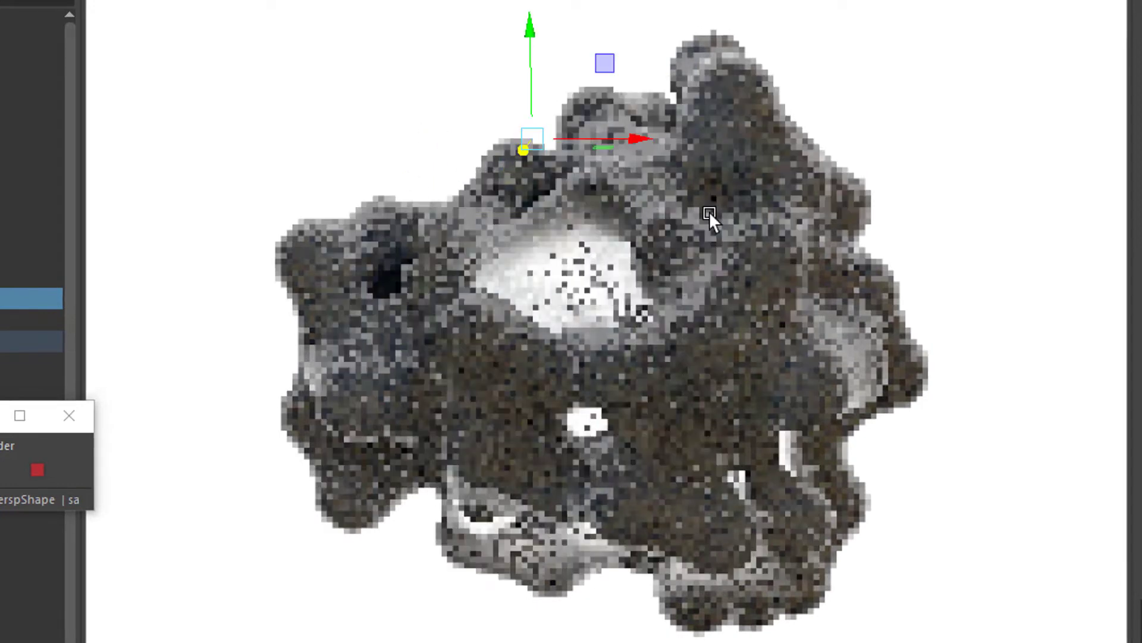
{"action": "left_click_drag", "start_coordinate": [533, 30], "coordinate": [572, 56]}
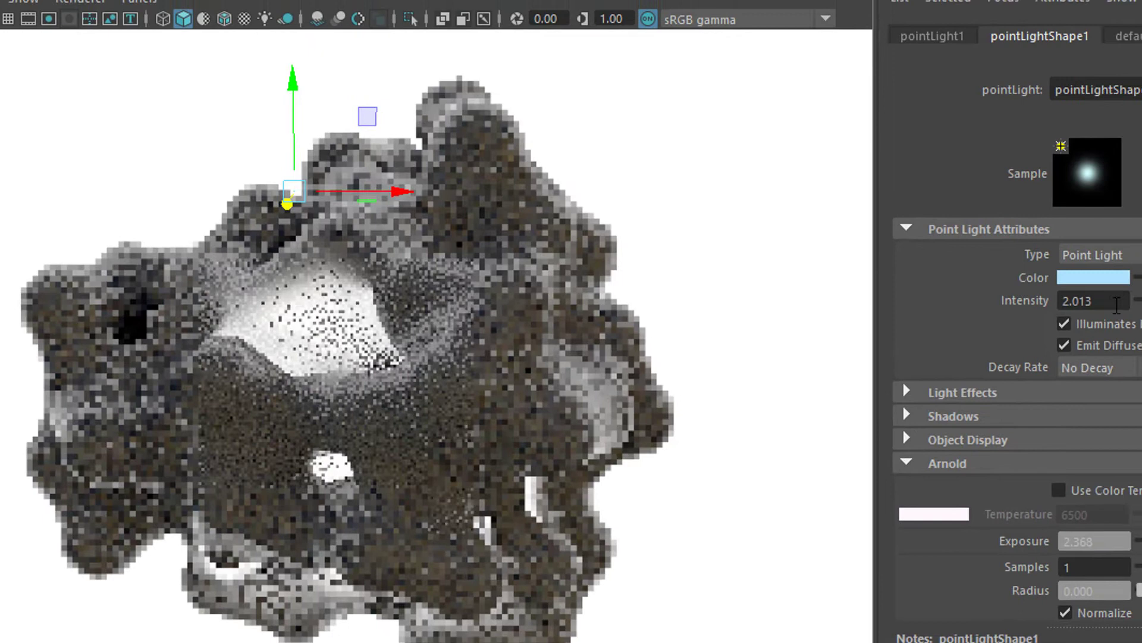
Set pointLight1's intensity to 10 and reposition it in the side view near the upper back edge of the particle cluster
{"action": "type", "text": "10"}
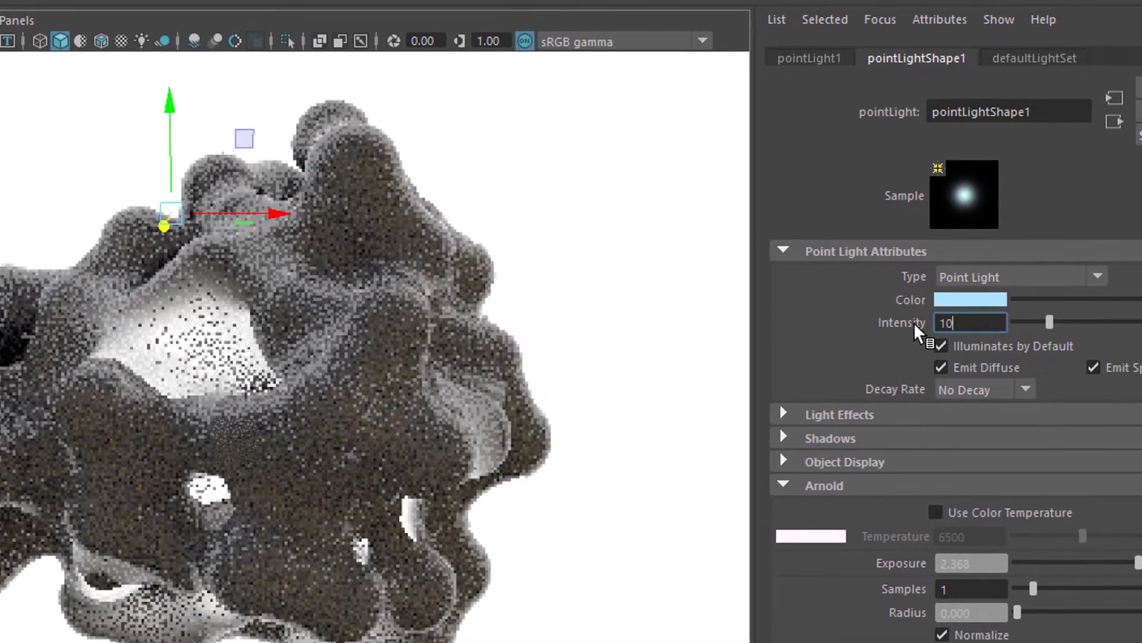
{"action": "key", "text": "Return"}
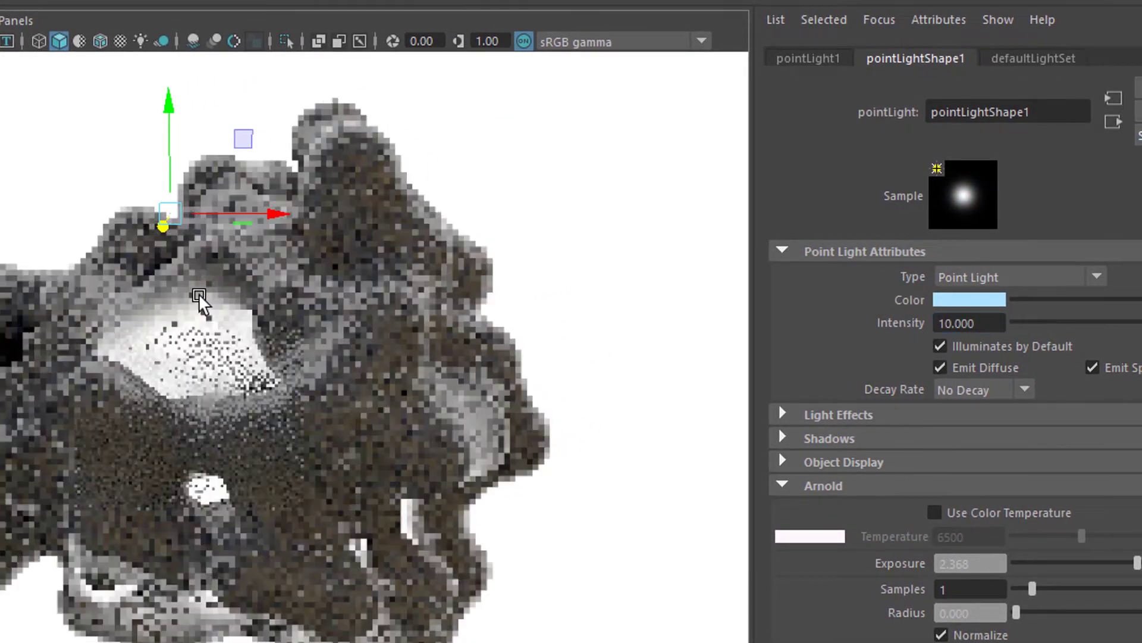
{"action": "key", "text": "space"}
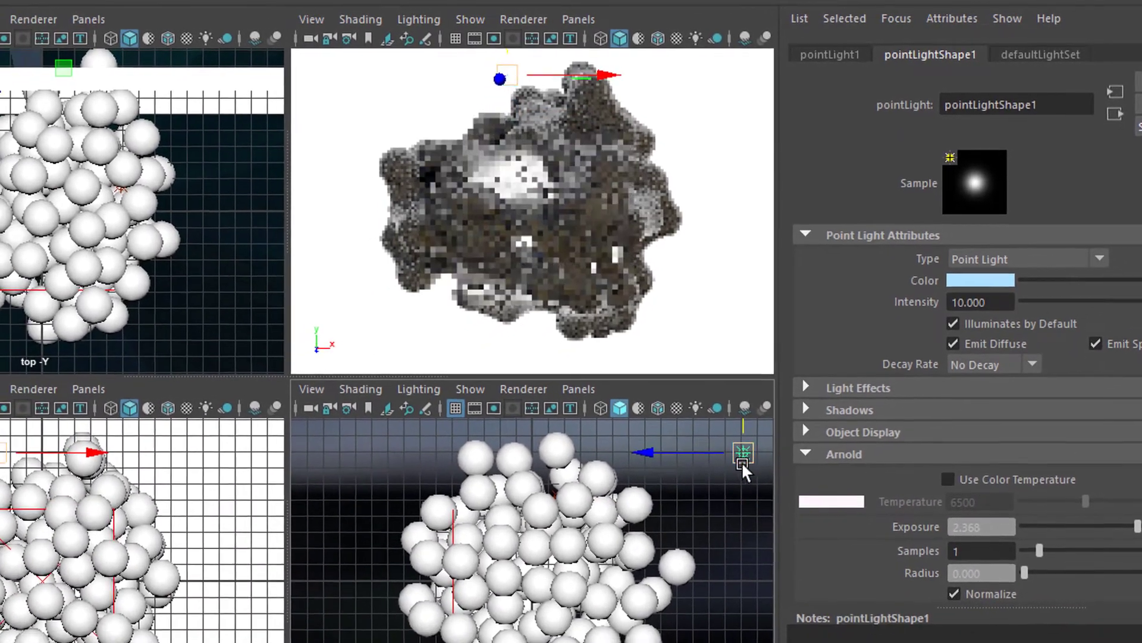
{"action": "left_click_drag", "start_coordinate": [736, 476], "coordinate": [501, 474]}
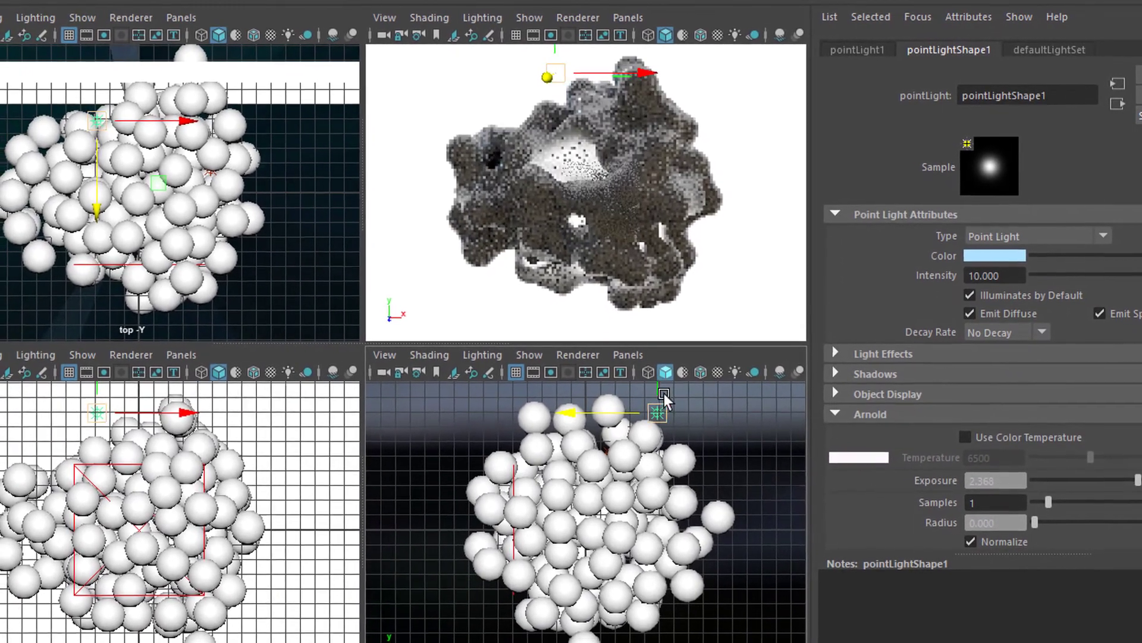
{"action": "left_click_drag", "start_coordinate": [637, 406], "coordinate": [659, 375]}
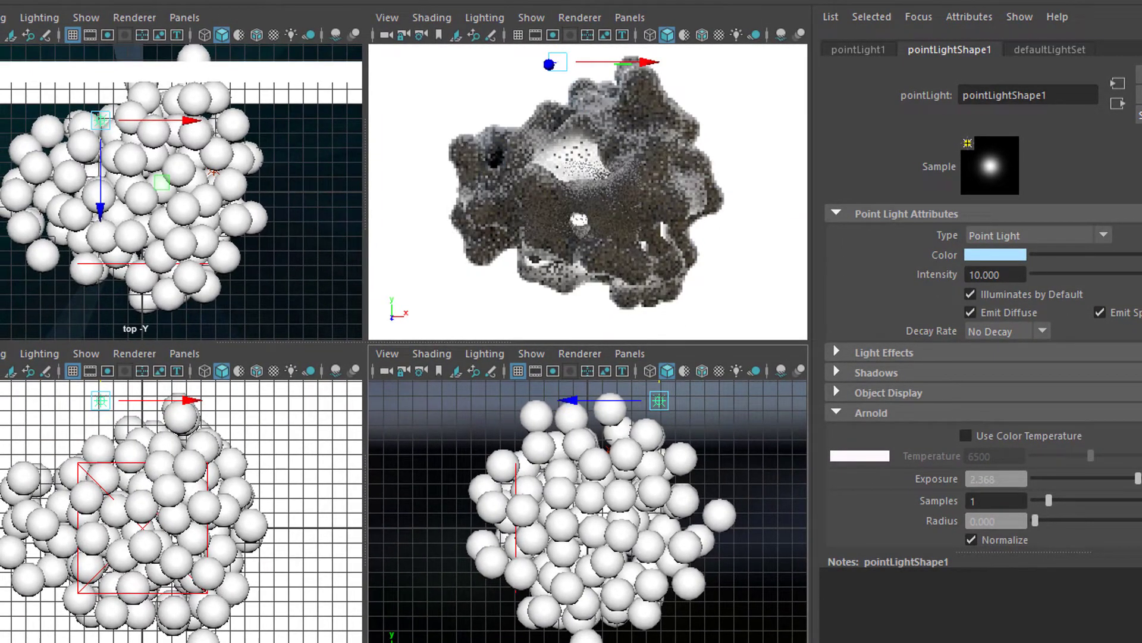
Set the Out Color of pPlane2's surface shader to black and enlarge the perspective render view
{"action": "left_click", "coordinate": [761, 279]}
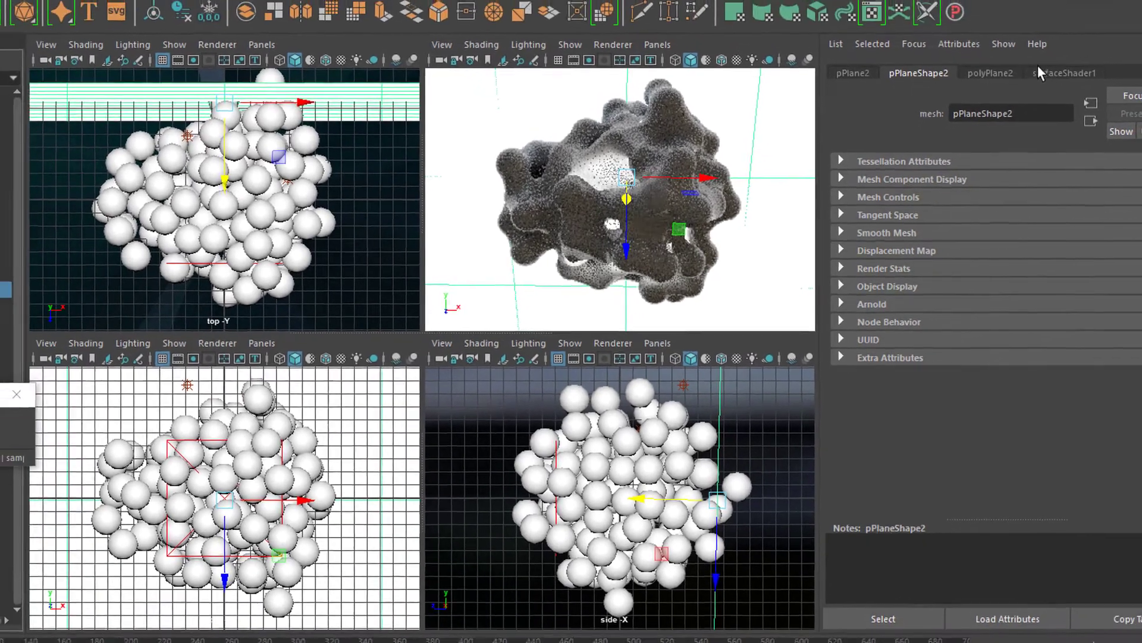
{"action": "left_click", "coordinate": [1039, 72]}
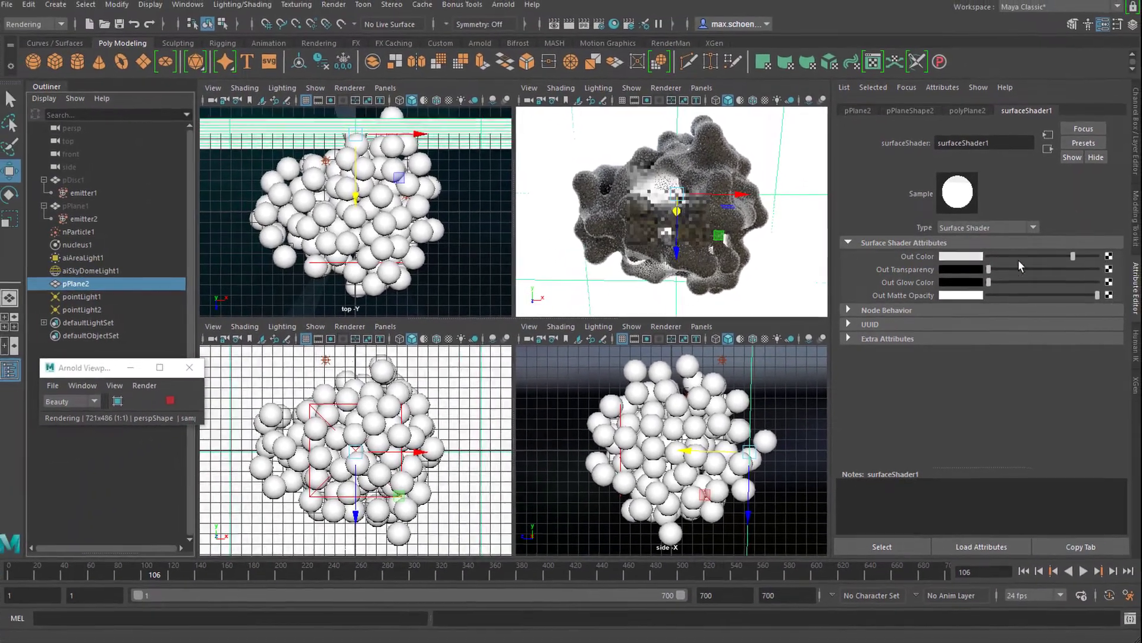
{"action": "left_click_drag", "start_coordinate": [1019, 260], "coordinate": [827, 278]}
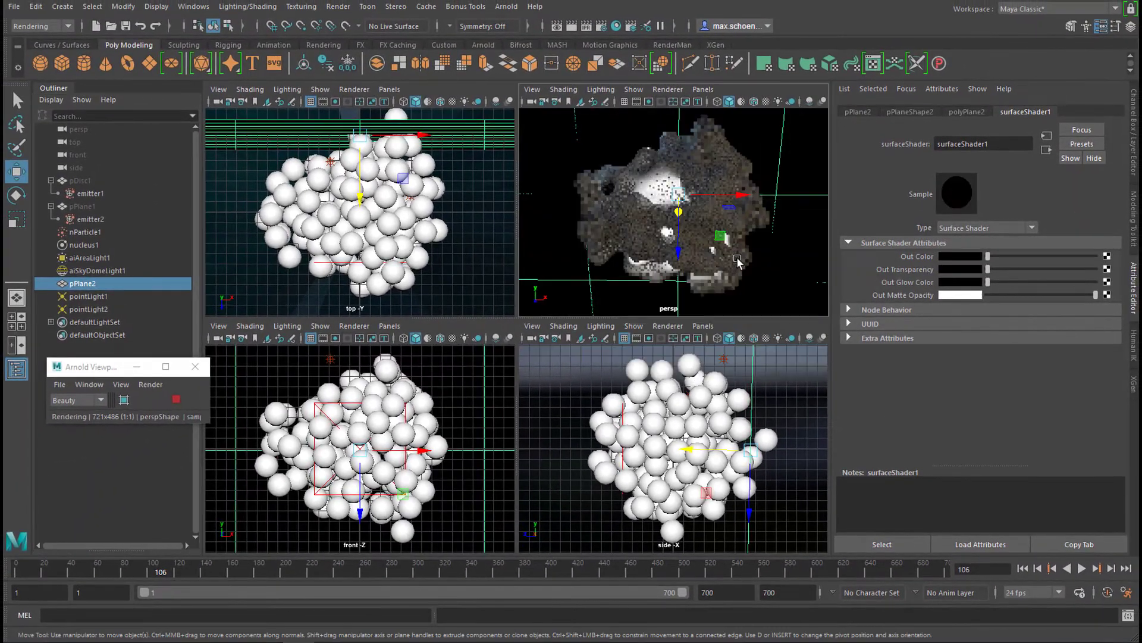
{"action": "key", "text": "space"}
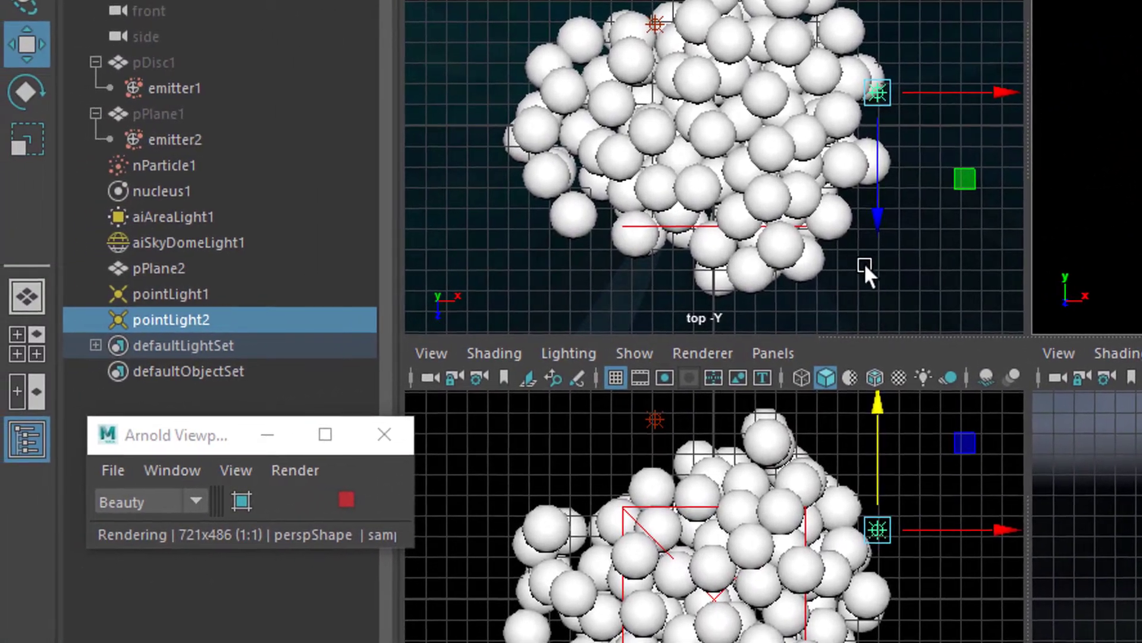
Select aiAreaLight1 and adjust its exposure while checking the particle mesh from several angles in the enlarged perspective render view
{"action": "left_click", "coordinate": [185, 216]}
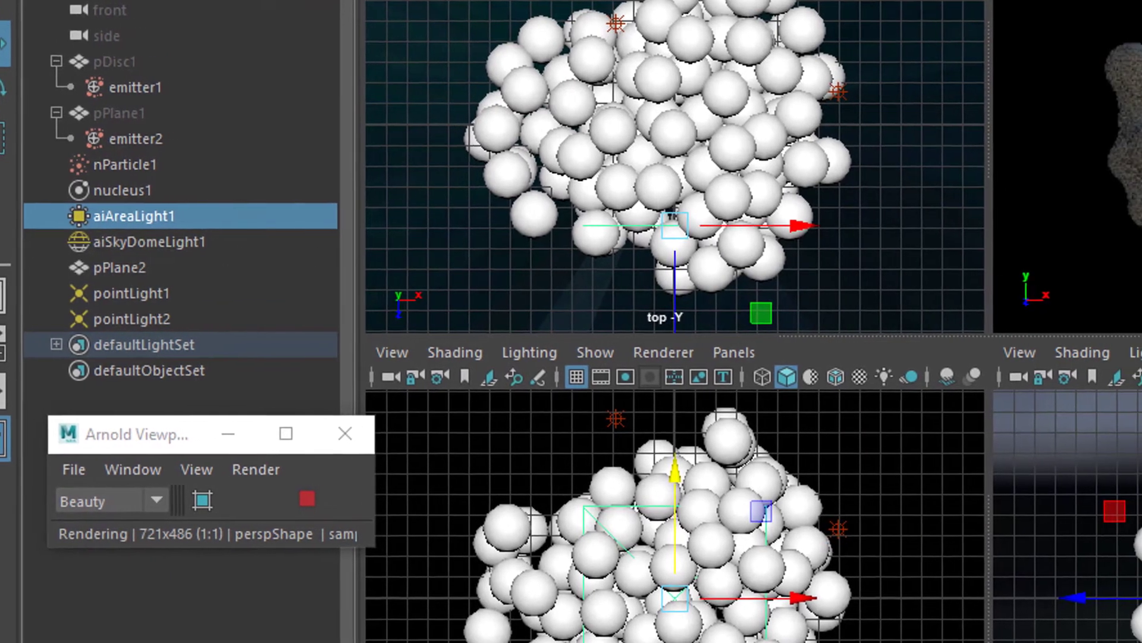
{"action": "key", "text": "space"}
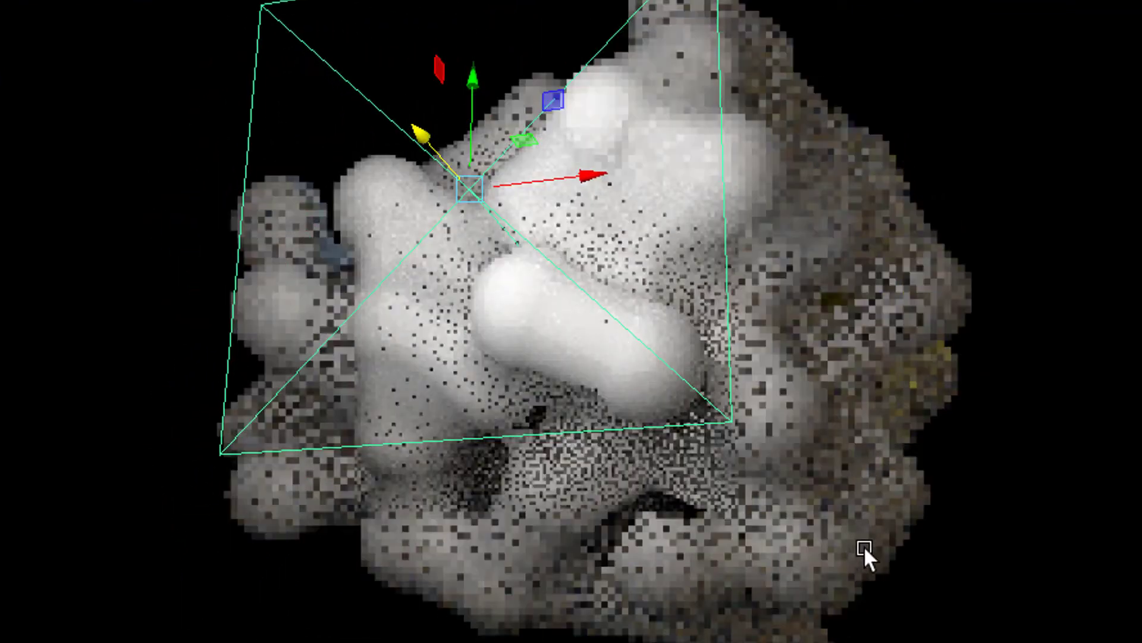
{"action": "left_click_drag", "start_coordinate": [815, 510], "coordinate": [904, 512], "text": "alt"}
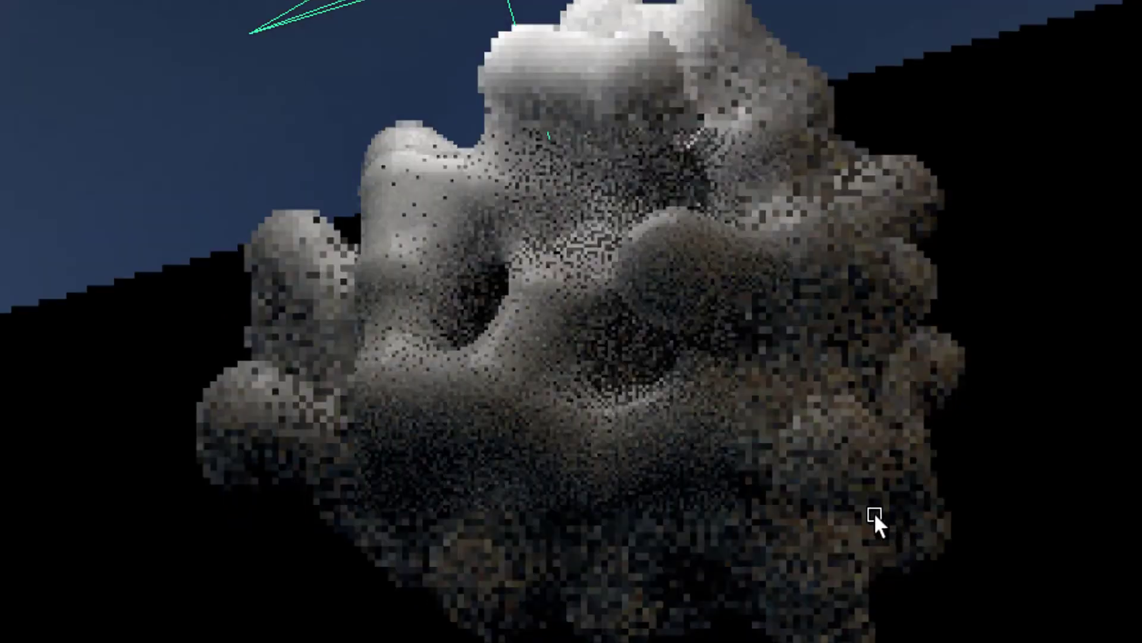
{"action": "middle_click_drag", "start_coordinate": [773, 517], "coordinate": [879, 503]}
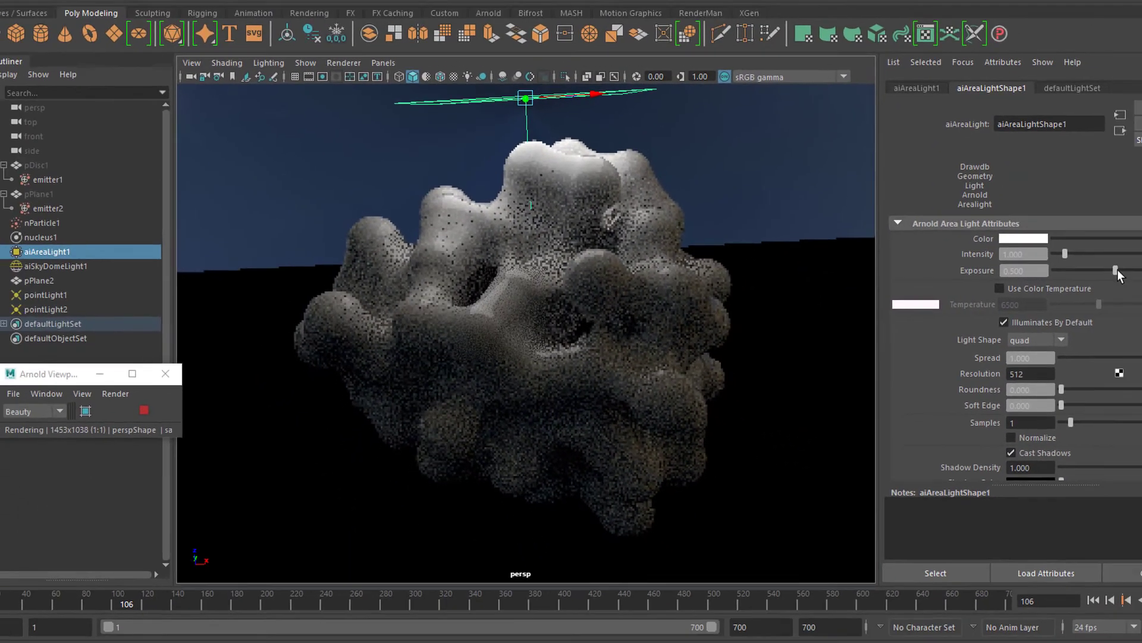
{"action": "mouse_move", "coordinate": [1115, 271]}
{"action": "left_mouse_down"}
{"action": "mouse_move", "coordinate": [1083, 273]}
{"action": "mouse_move", "coordinate": [1094, 273]}
{"action": "left_mouse_up"}
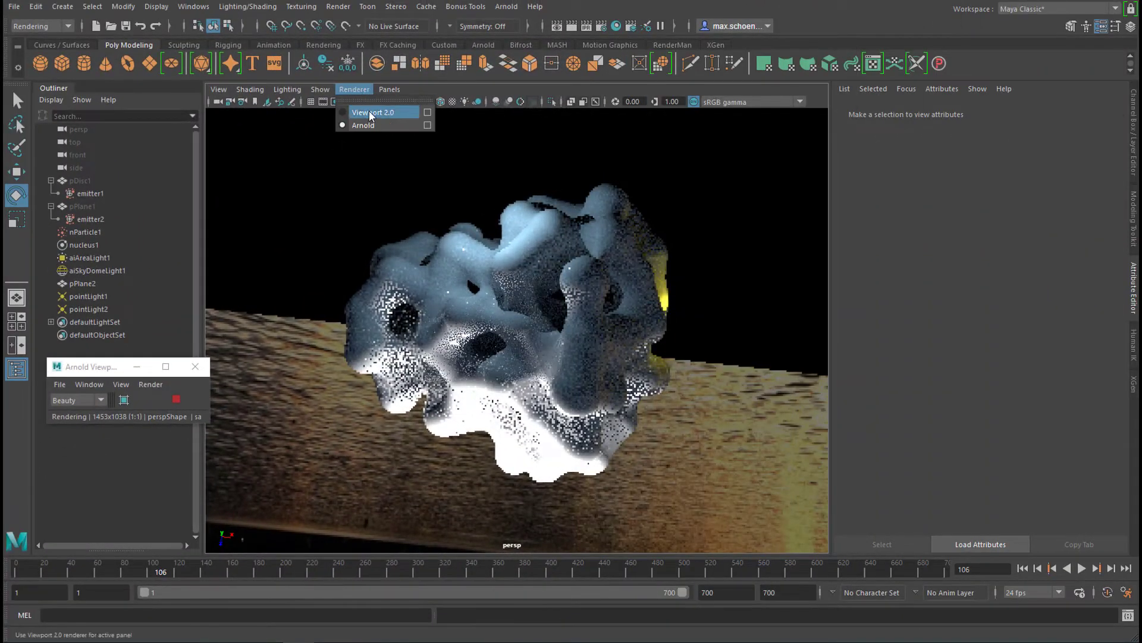
Switch the perspective view to Viewport 2.0 and reframe the particle cluster from a new angle, checking the light placement around it
{"action": "left_click", "coordinate": [372, 113]}
{"action": "left_click_drag", "start_coordinate": [585, 344], "coordinate": [670, 367], "text": "alt"}
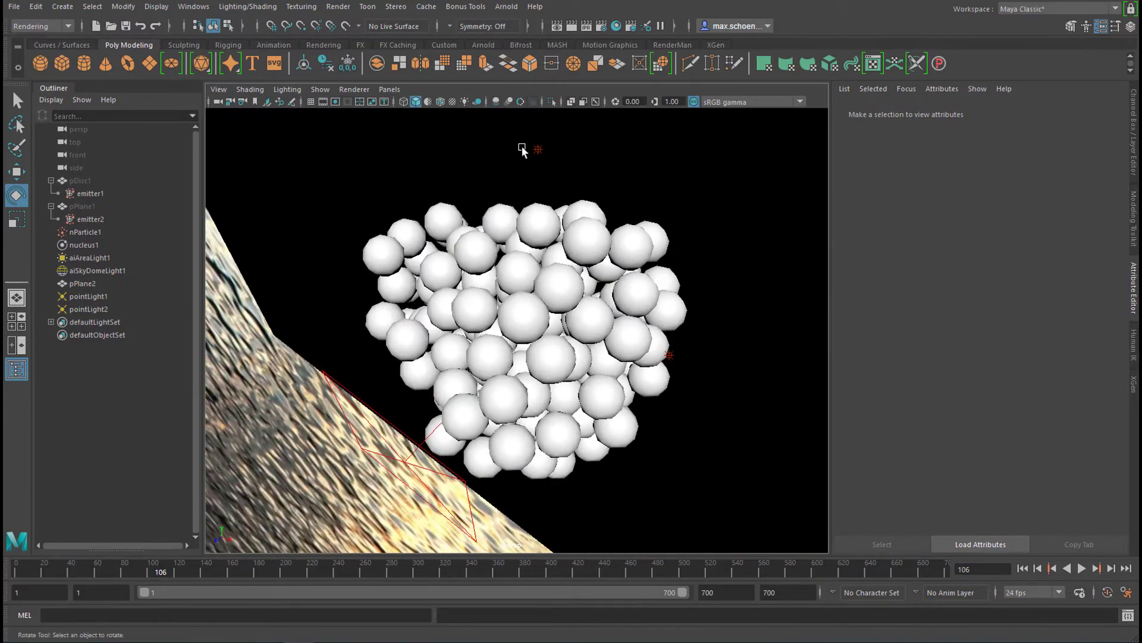
{"action": "left_click_drag", "start_coordinate": [515, 306], "coordinate": [414, 376], "text": "alt"}
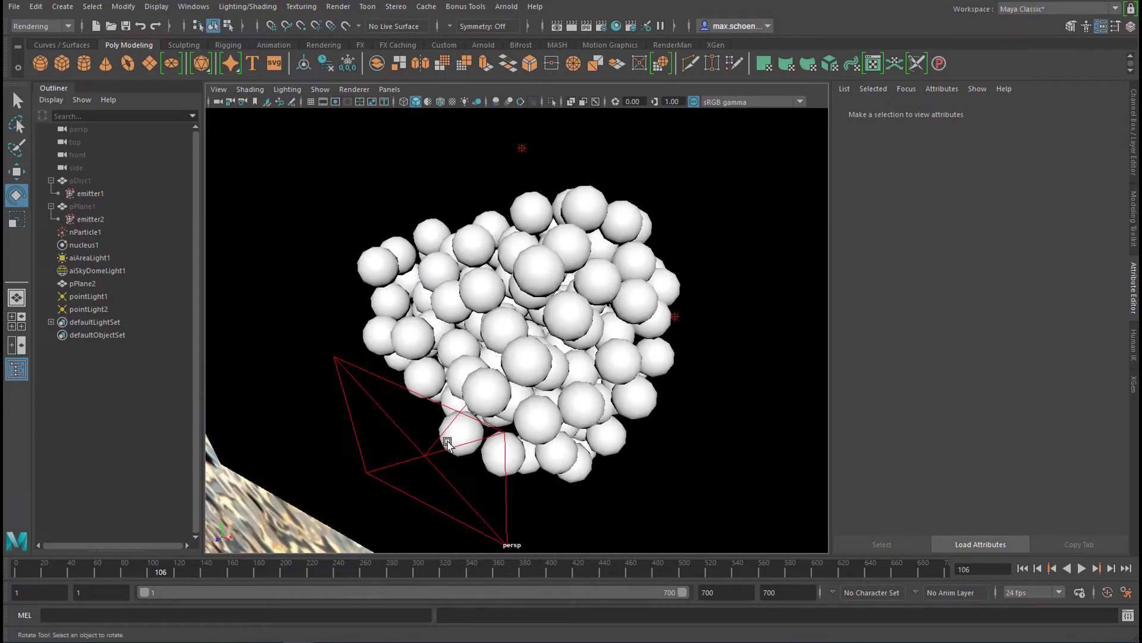
{"action": "right_click_drag", "start_coordinate": [593, 450], "coordinate": [247, 507], "text": "alt"}
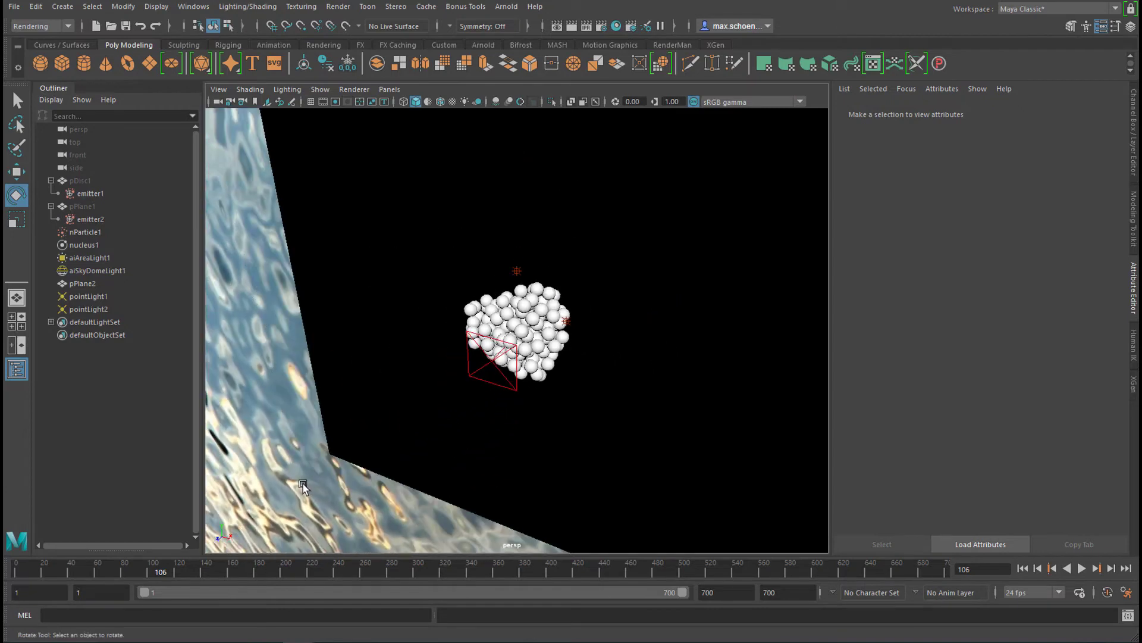
{"action": "right_click_drag", "start_coordinate": [473, 427], "coordinate": [383, 498], "text": "alt"}
{"action": "left_click_drag", "start_coordinate": [383, 498], "coordinate": [517, 507], "text": "alt"}
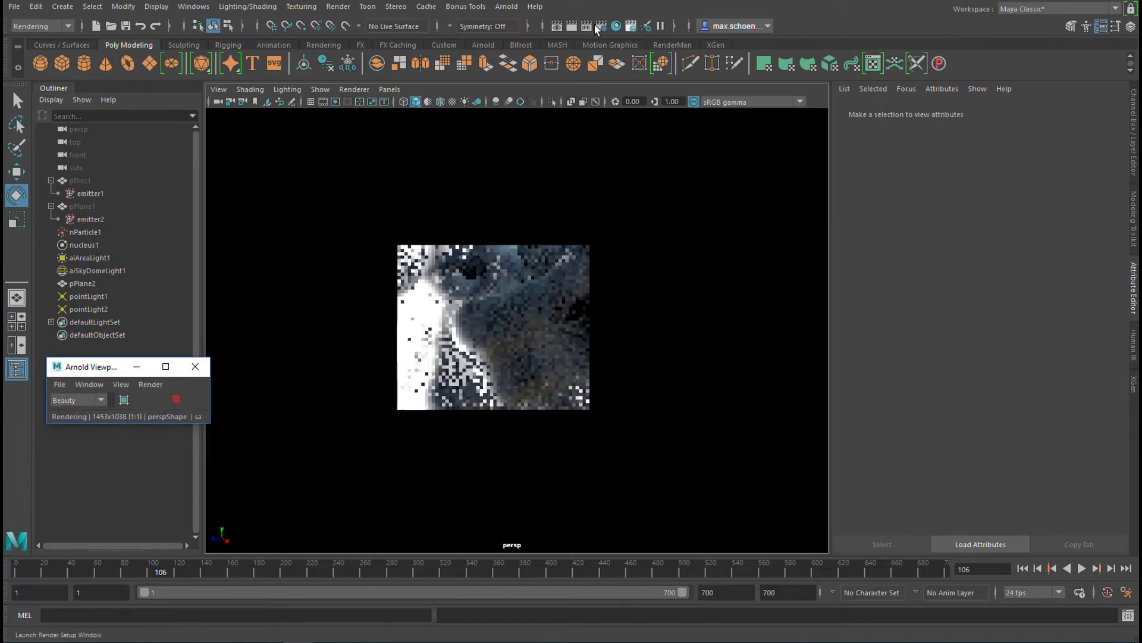
{"action": "left_click", "coordinate": [512, 8]}
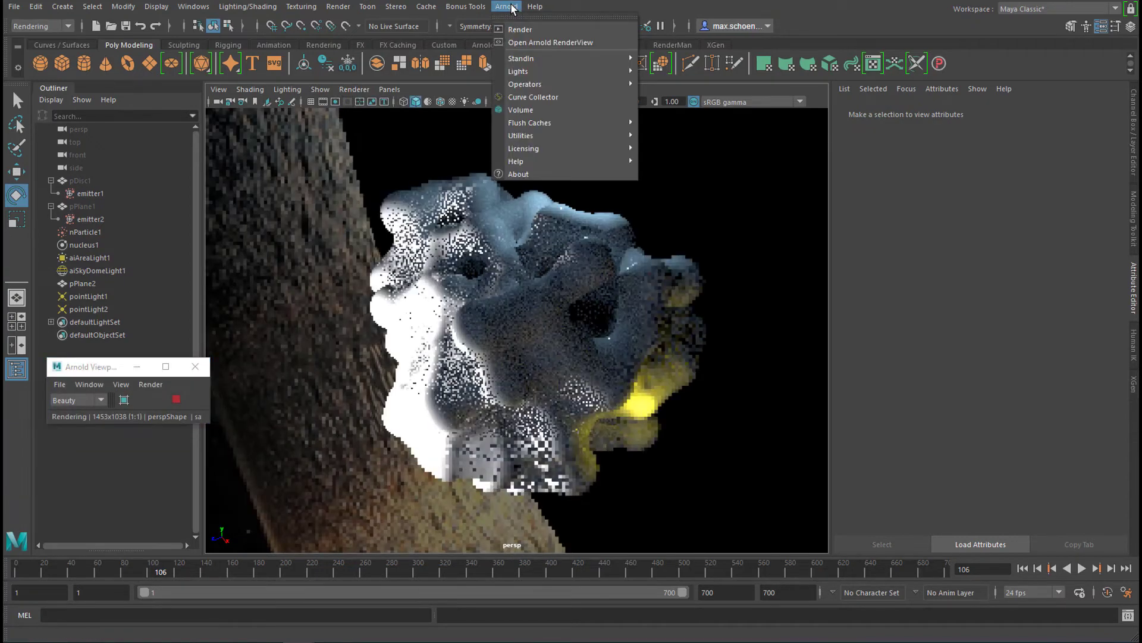
{"action": "left_click", "coordinate": [707, 2]}
{"action": "key", "text": "q"}
Return to the four-view layout and lower pPlane2 beneath the particle cluster in the side view, to about Y -9.1 and Z -9.2 cm
{"action": "key", "text": "space"}
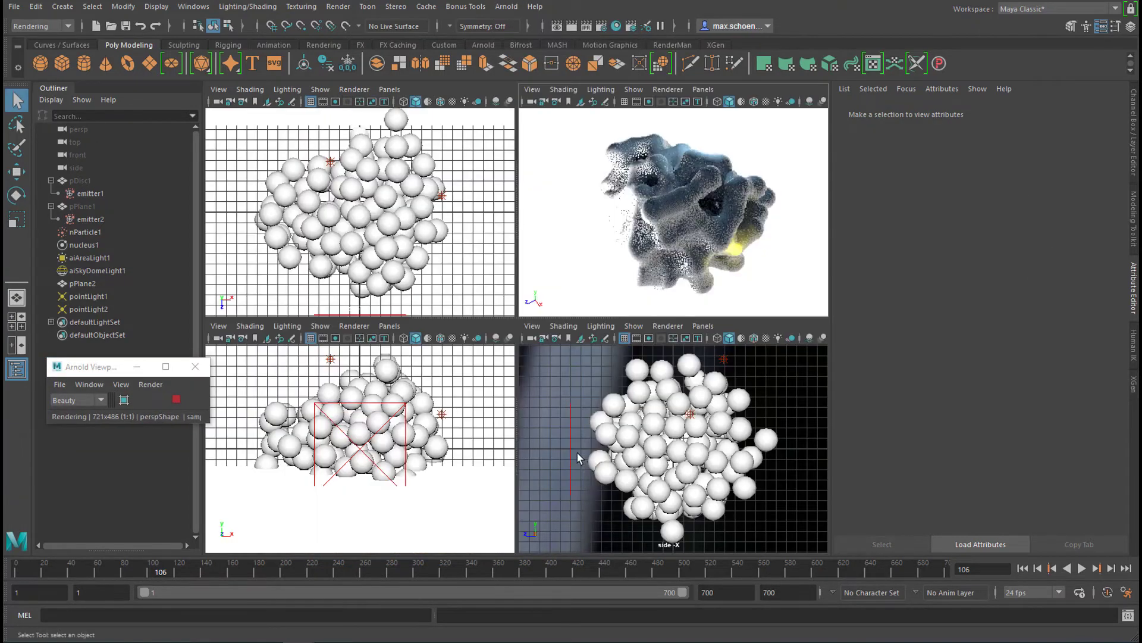
{"action": "left_click", "coordinate": [91, 284]}
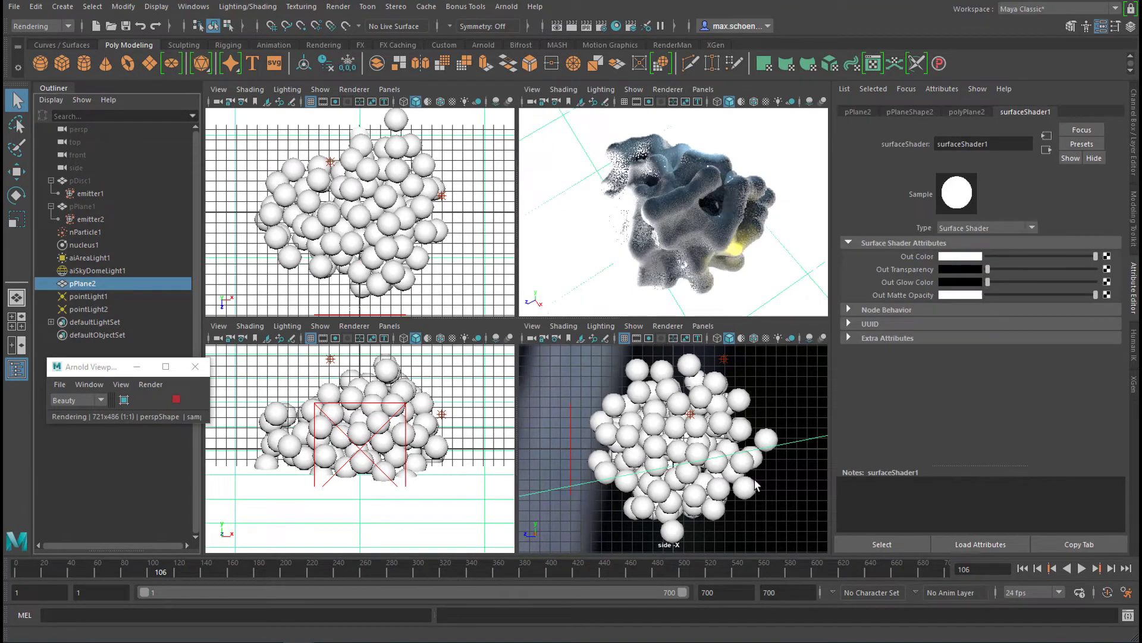
{"action": "right_click_drag", "start_coordinate": [718, 482], "coordinate": [612, 505], "text": "alt"}
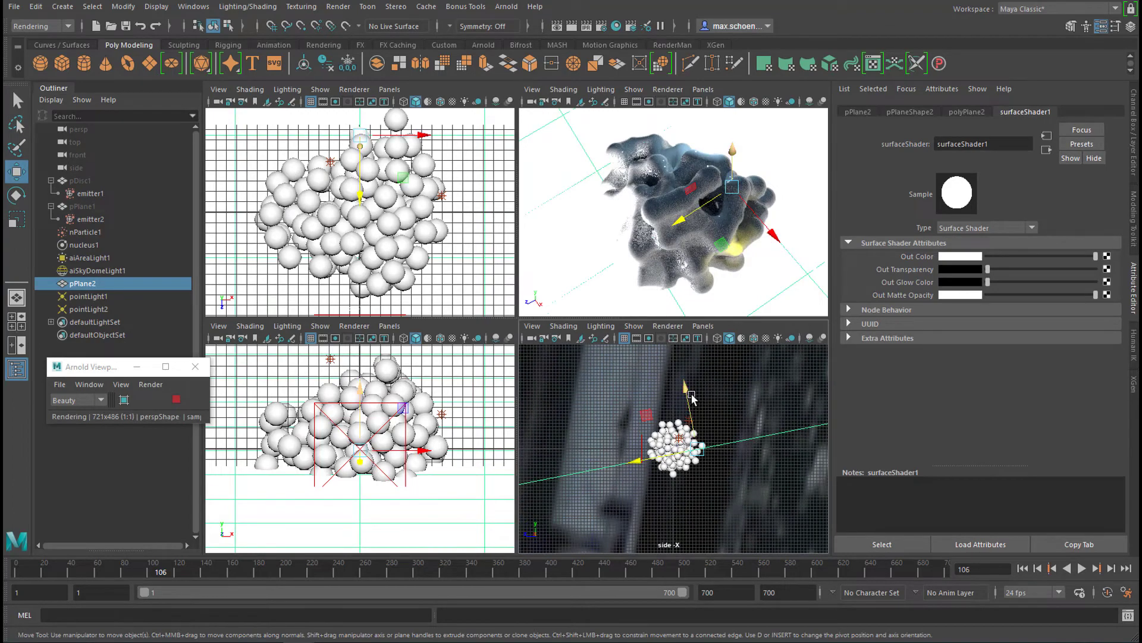
{"action": "left_click_drag", "start_coordinate": [685, 396], "coordinate": [689, 424]}
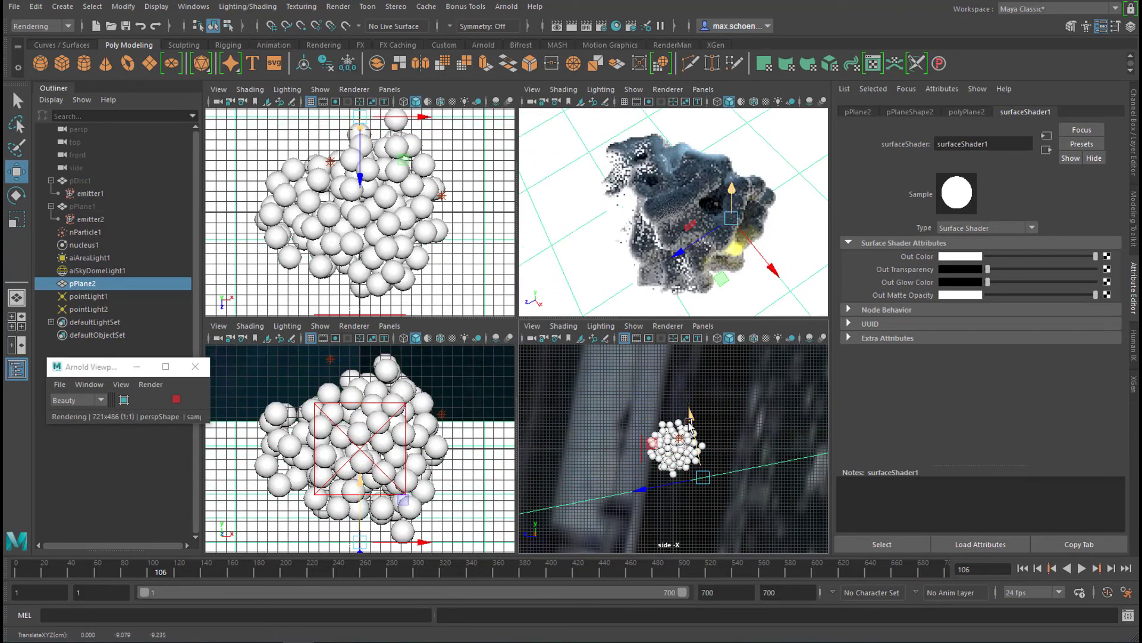